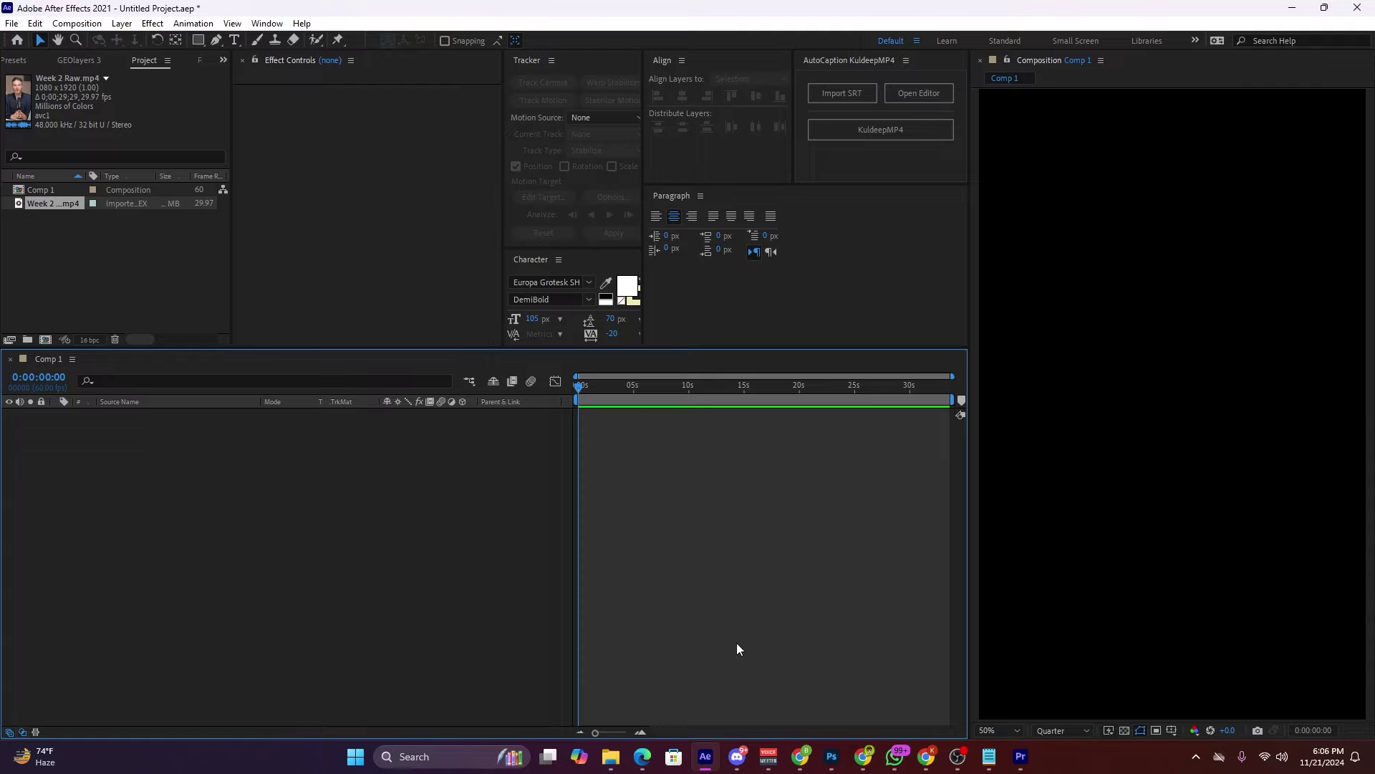
Step: Switch to File Explorer's AutoCaptions KuldeepMP4 folder and open its Readme text file
{"action": "mouse_move", "coordinate": [610, 756]}
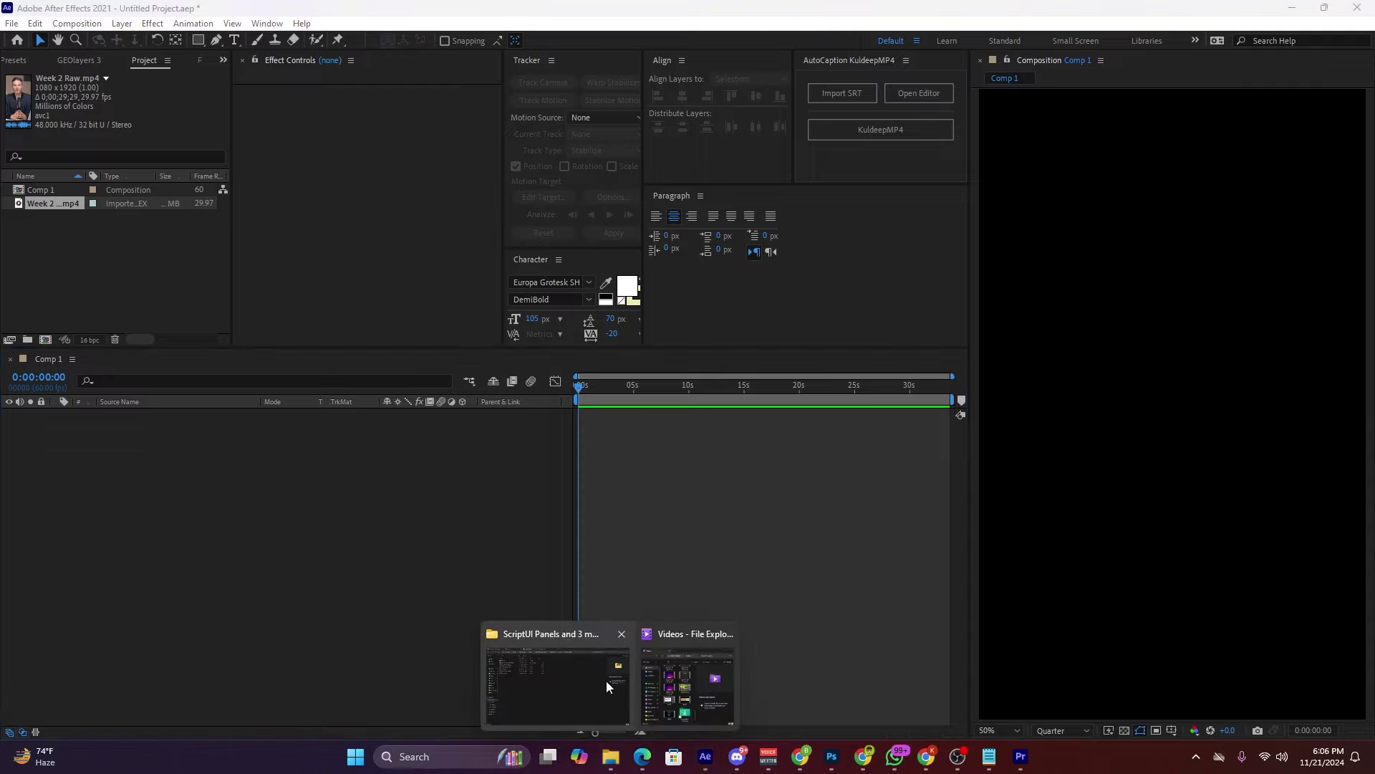
{"action": "left_click", "coordinate": [563, 676]}
{"action": "left_click", "coordinate": [86, 12]}
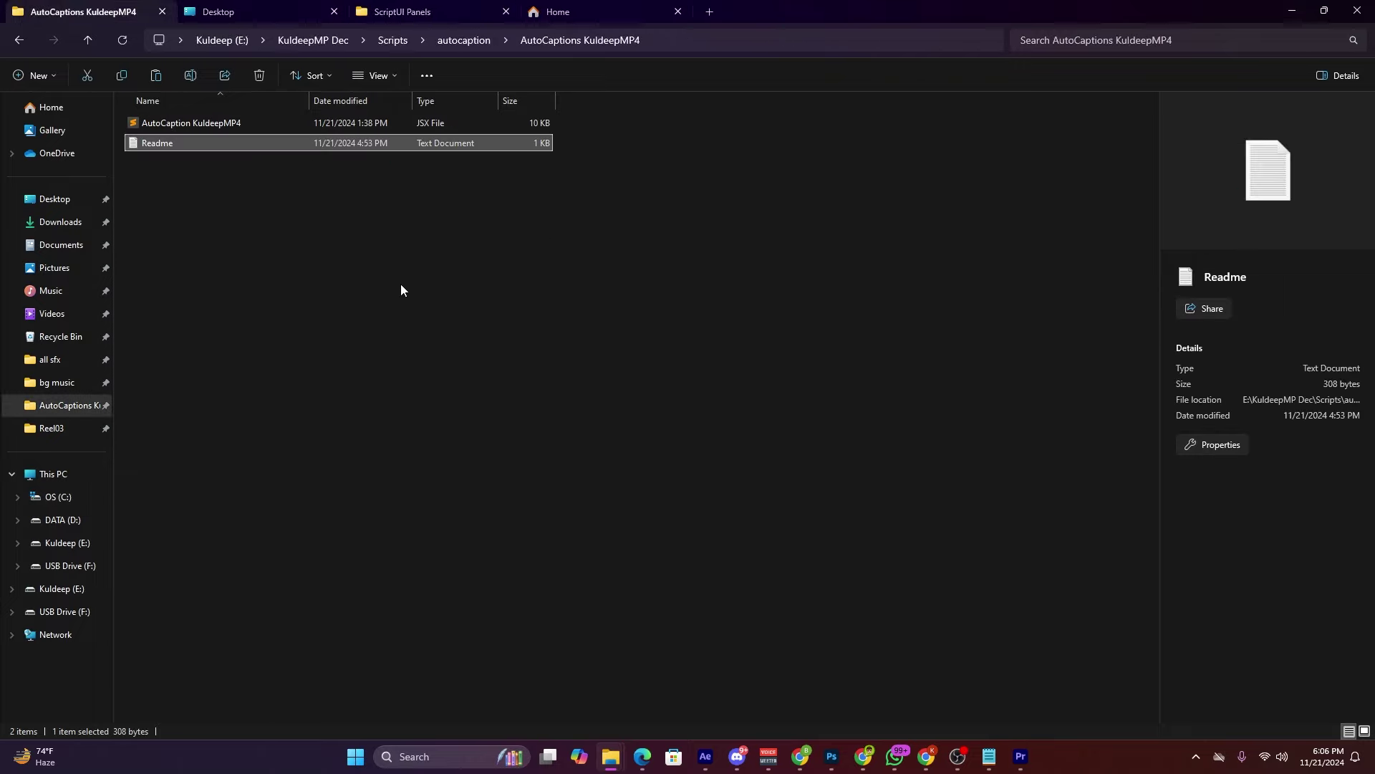
{"action": "left_click_drag", "start_coordinate": [604, 438], "coordinate": [192, 123]}
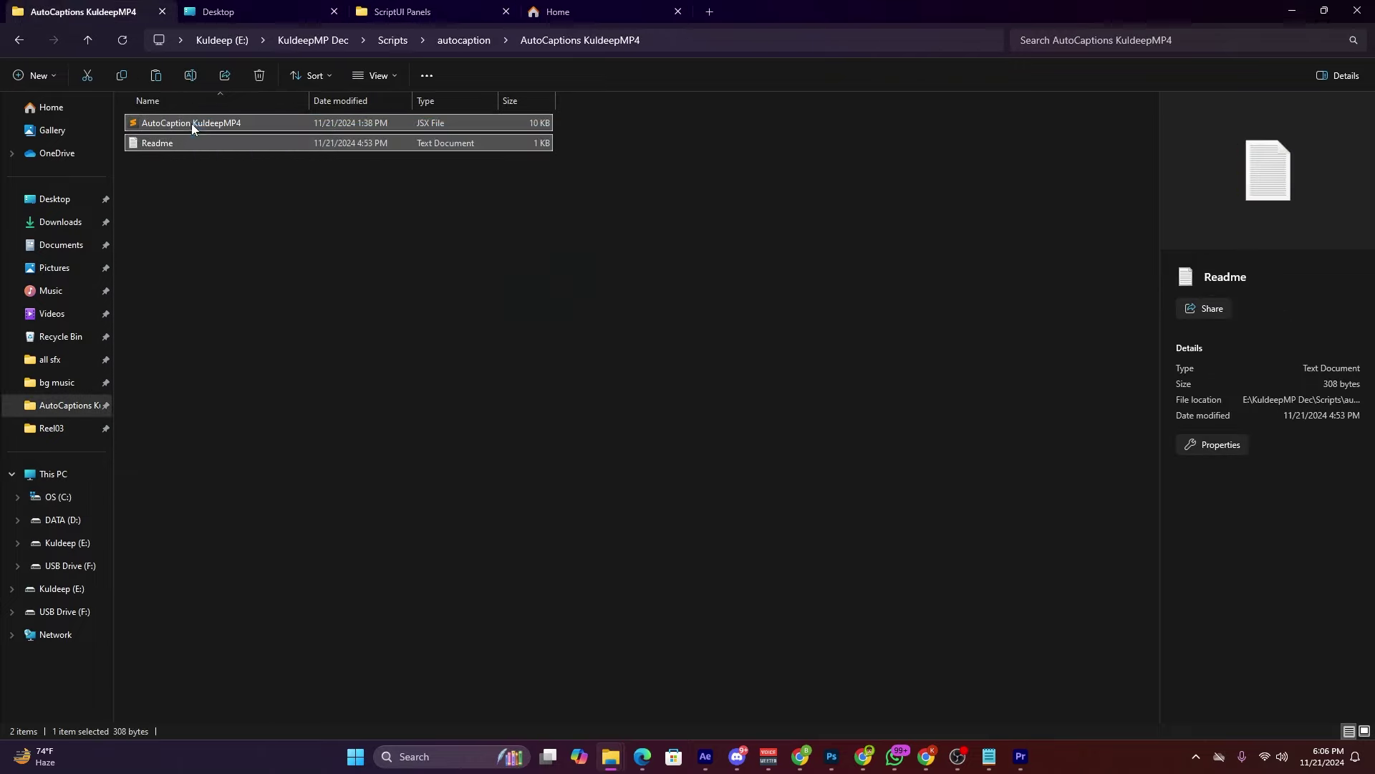
{"action": "left_click", "coordinate": [346, 340]}
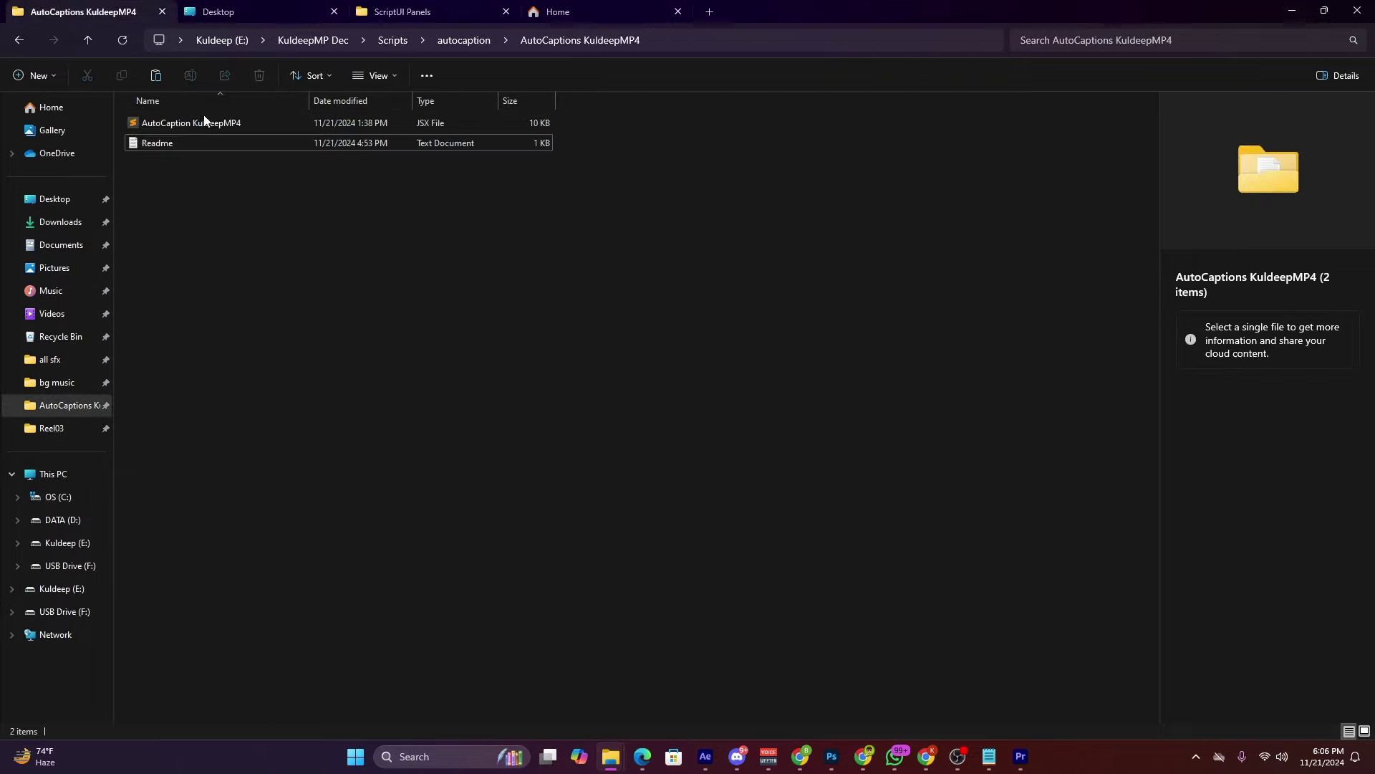
{"action": "left_click", "coordinate": [205, 124]}
{"action": "left_click", "coordinate": [356, 315]}
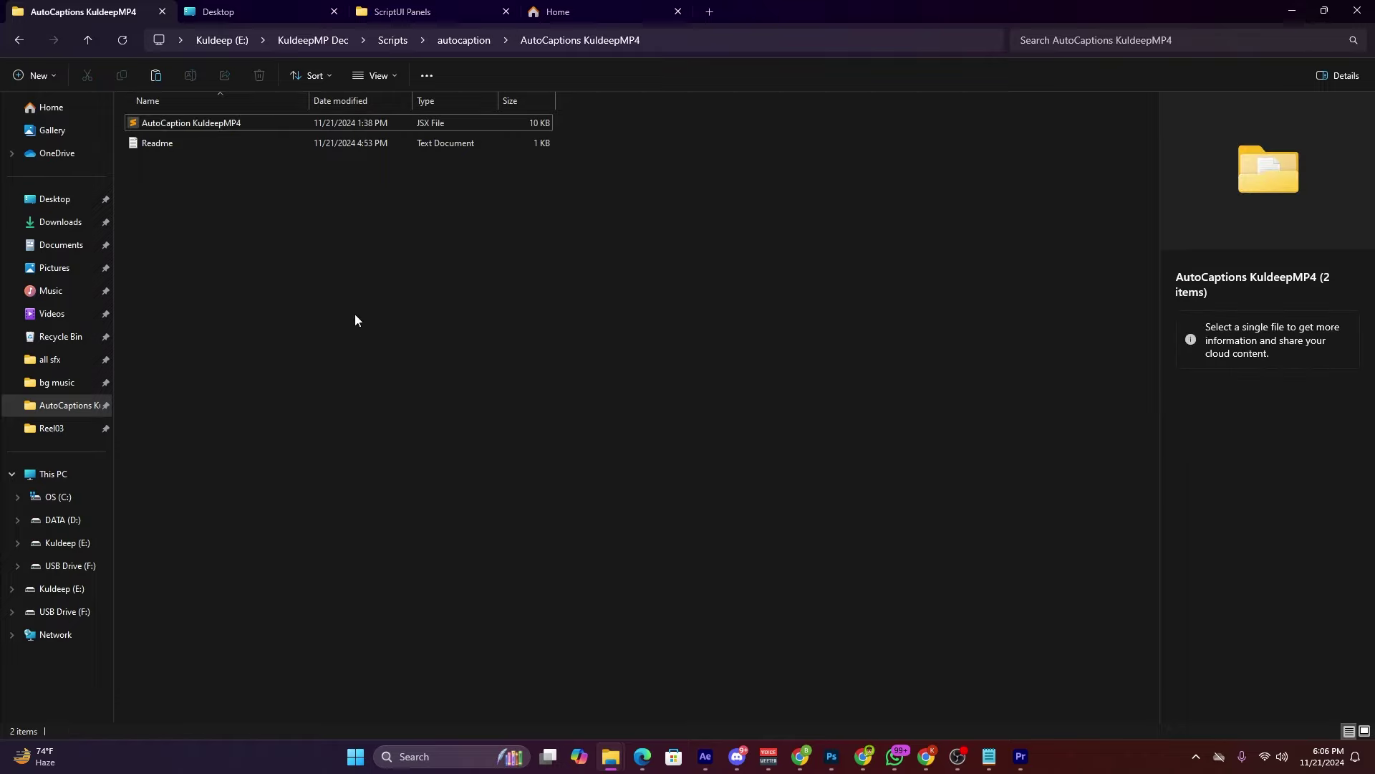
{"action": "double_click", "coordinate": [261, 145]}
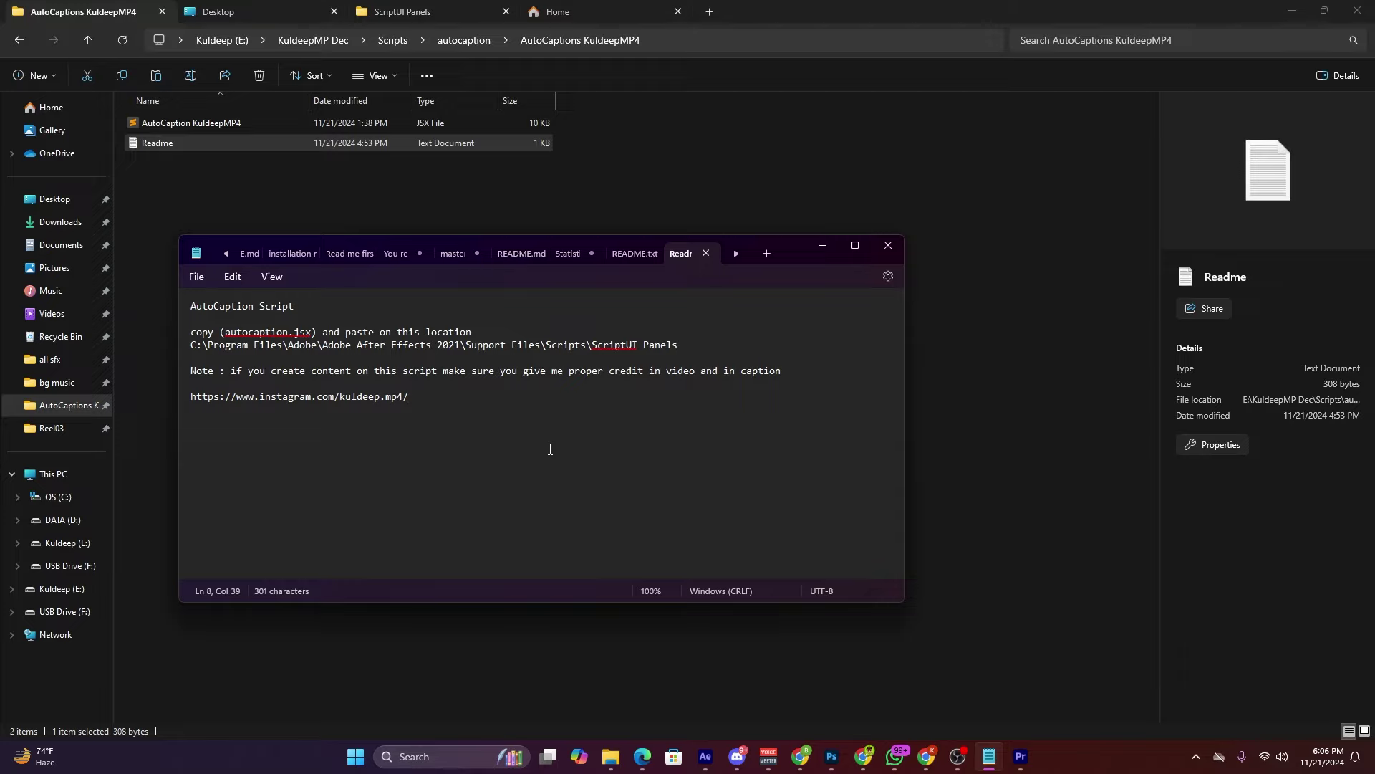
Step: Read the Readme's autocaption.jsx install location, then put Notepad away and return to the folder
{"action": "left_click_drag", "start_coordinate": [403, 418], "coordinate": [181, 406]}
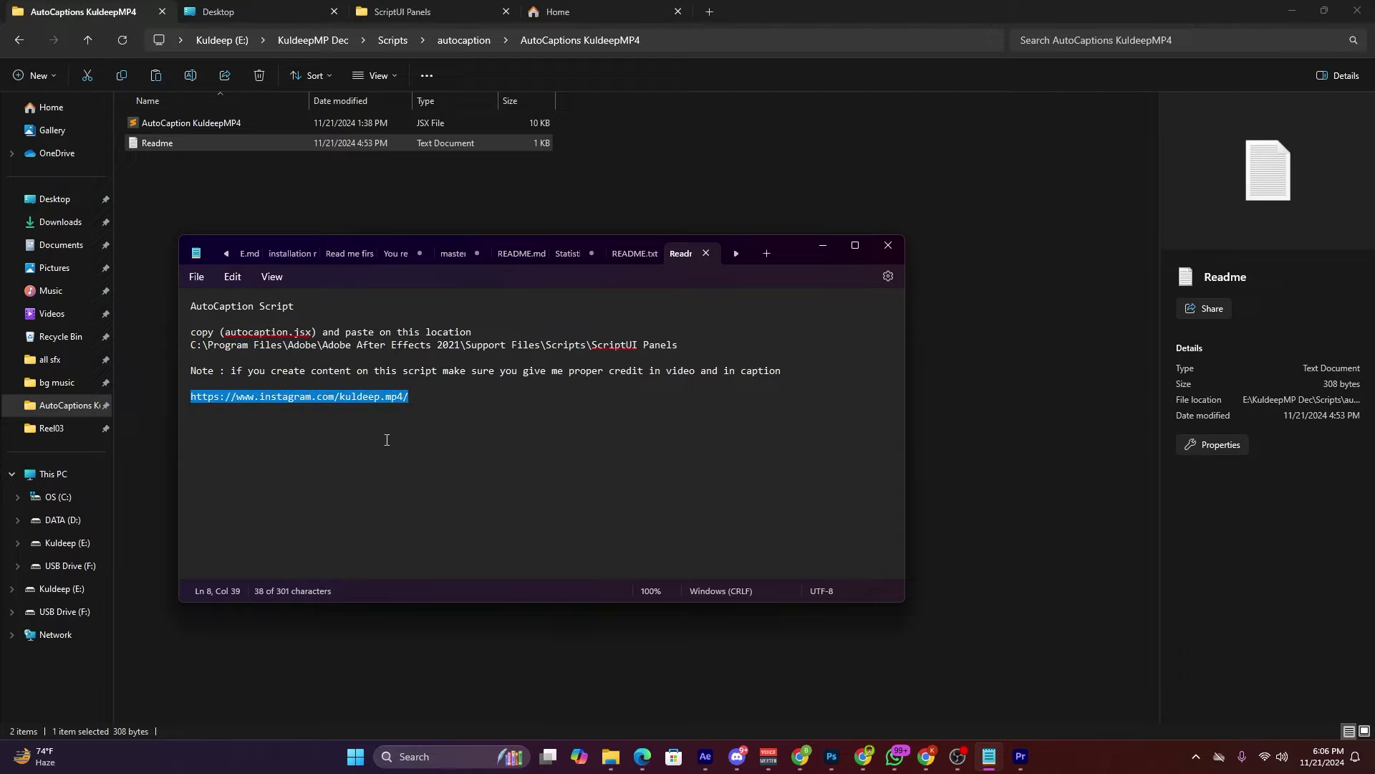
{"action": "left_click_drag", "start_coordinate": [387, 440], "coordinate": [188, 399]}
{"action": "left_click", "coordinate": [418, 454]}
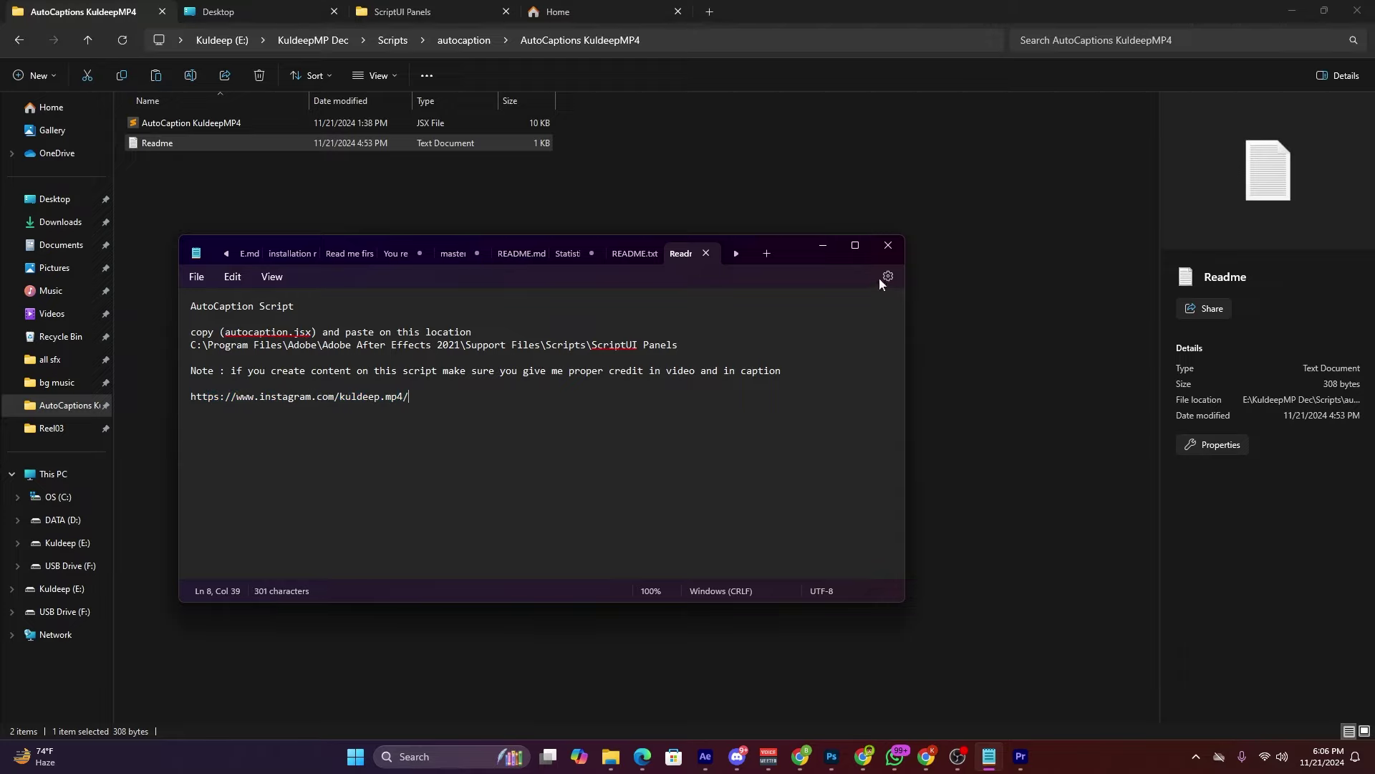
{"action": "left_click", "coordinate": [824, 246]}
{"action": "left_click", "coordinate": [267, 170]}
Step: In a new Explorer tab, browse from This PC to C:\Program Files\Adobe
{"action": "left_click", "coordinate": [251, 123]}
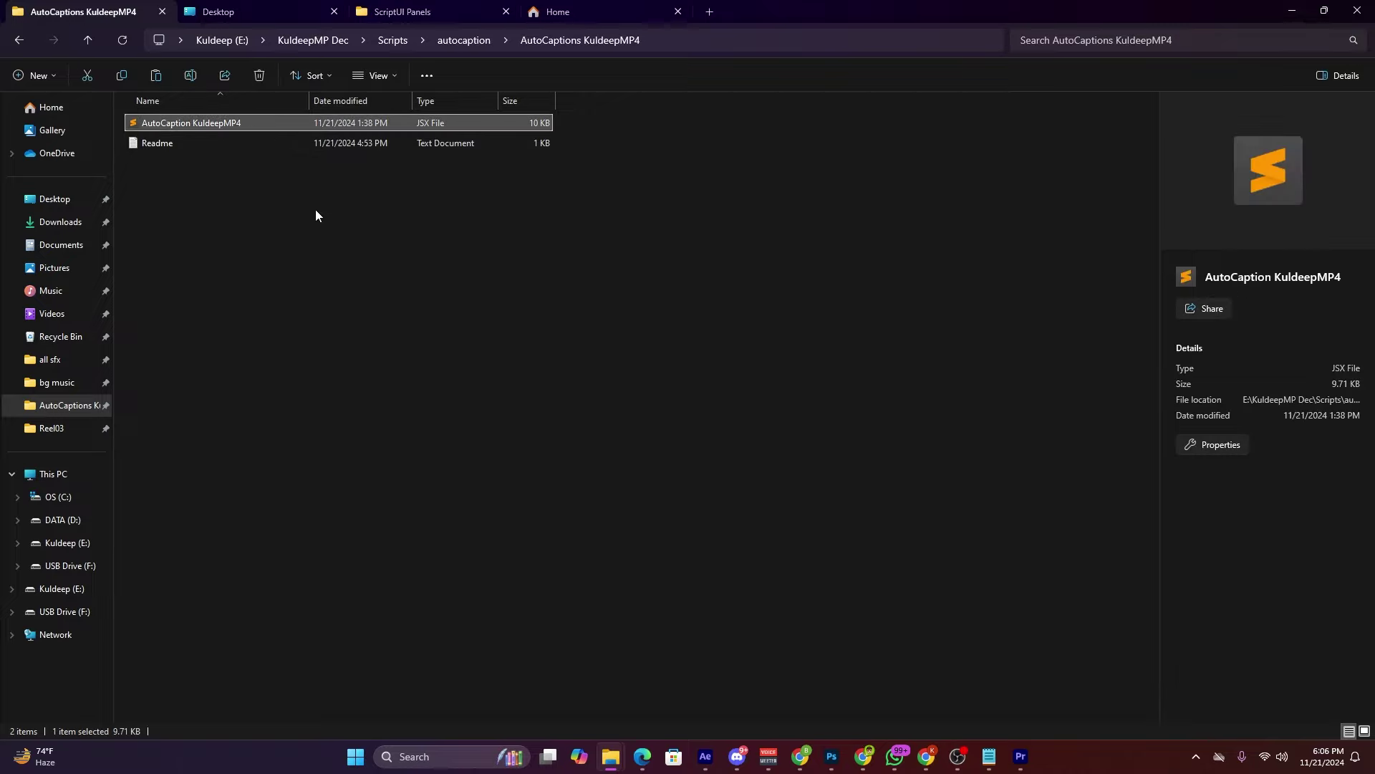
{"action": "left_click", "coordinate": [493, 387]}
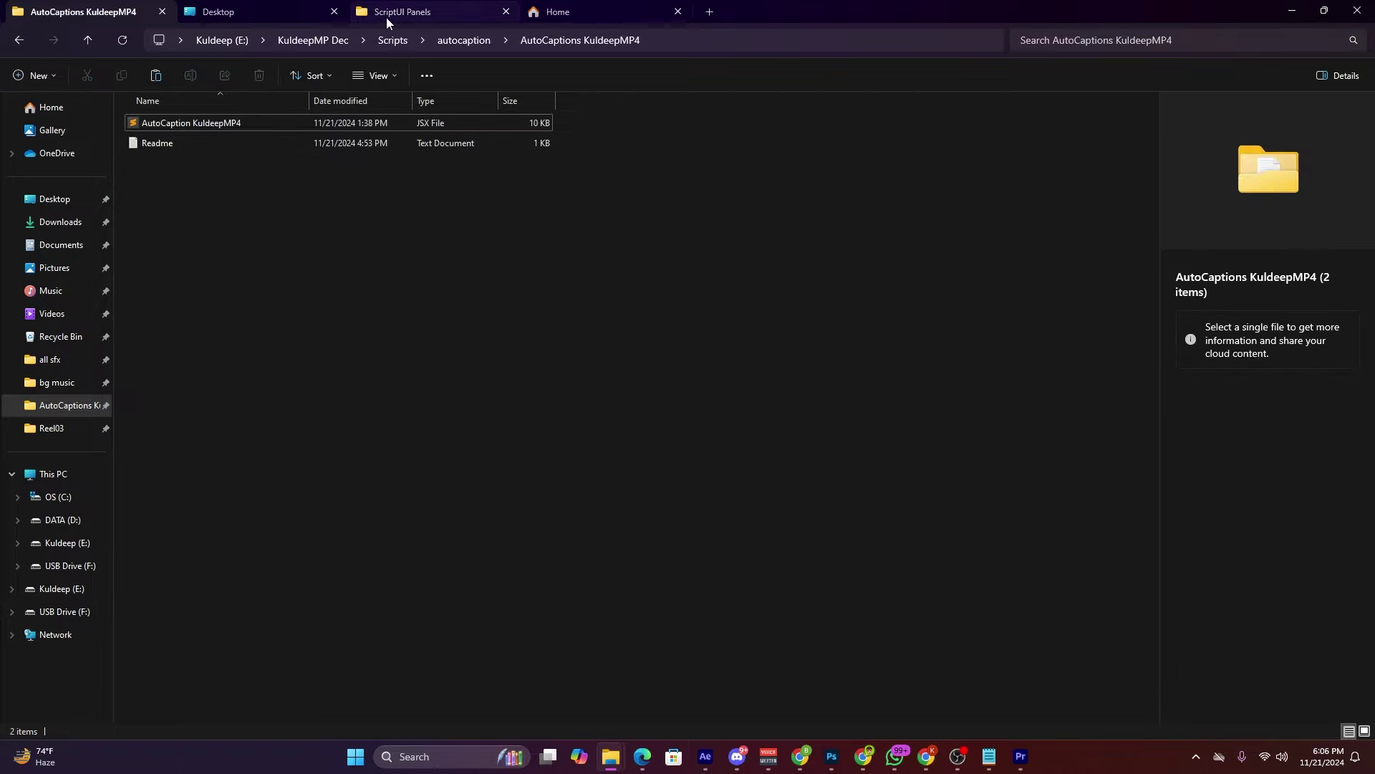
{"action": "left_click", "coordinate": [709, 12]}
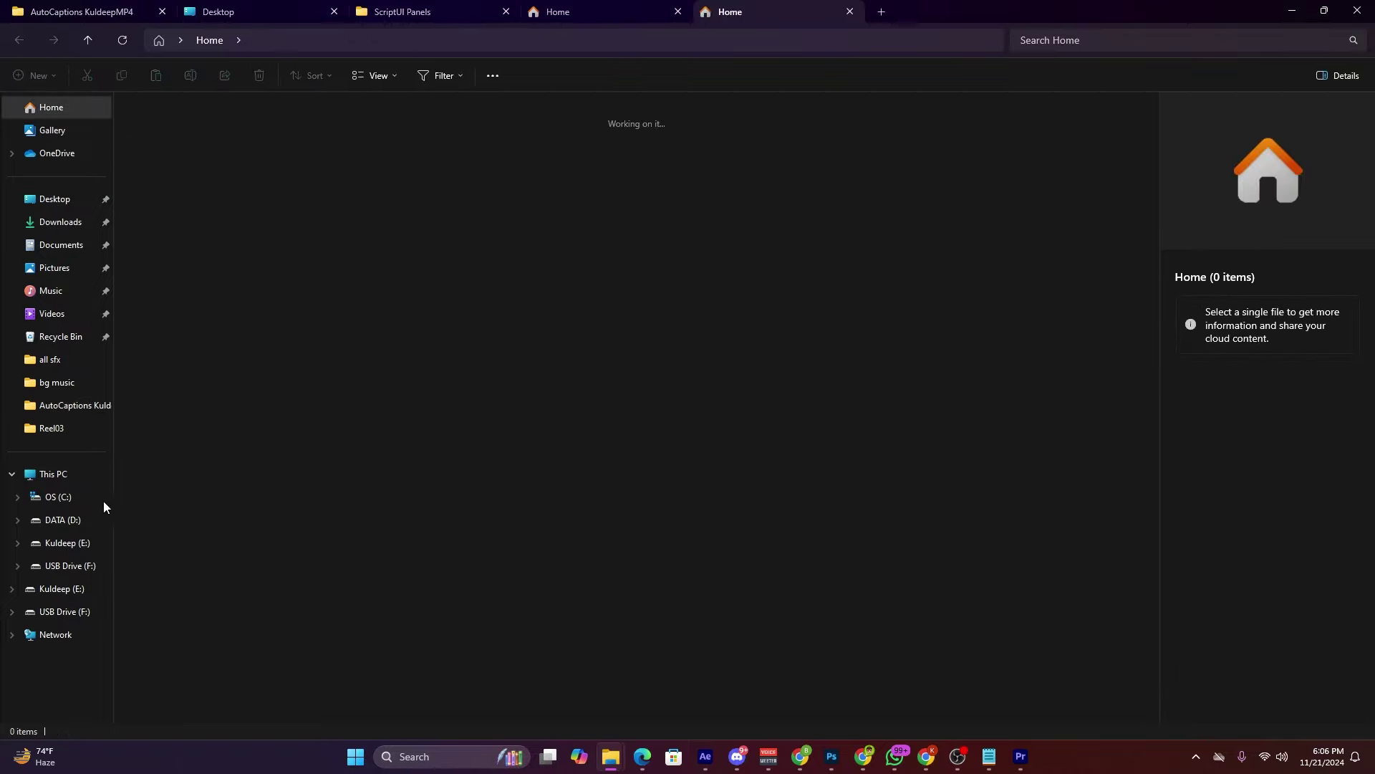
{"action": "left_click", "coordinate": [86, 474]}
{"action": "double_click", "coordinate": [245, 147]}
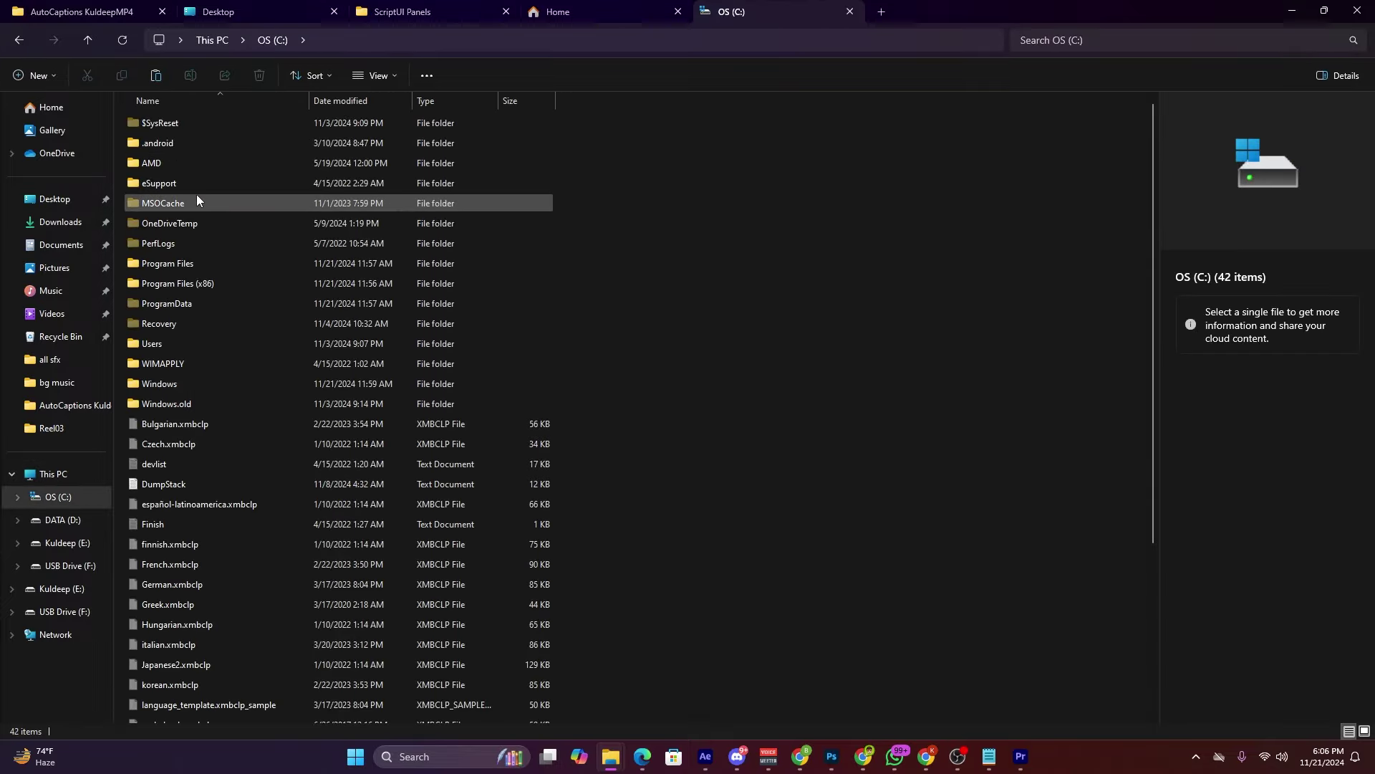
{"action": "double_click", "coordinate": [169, 264]}
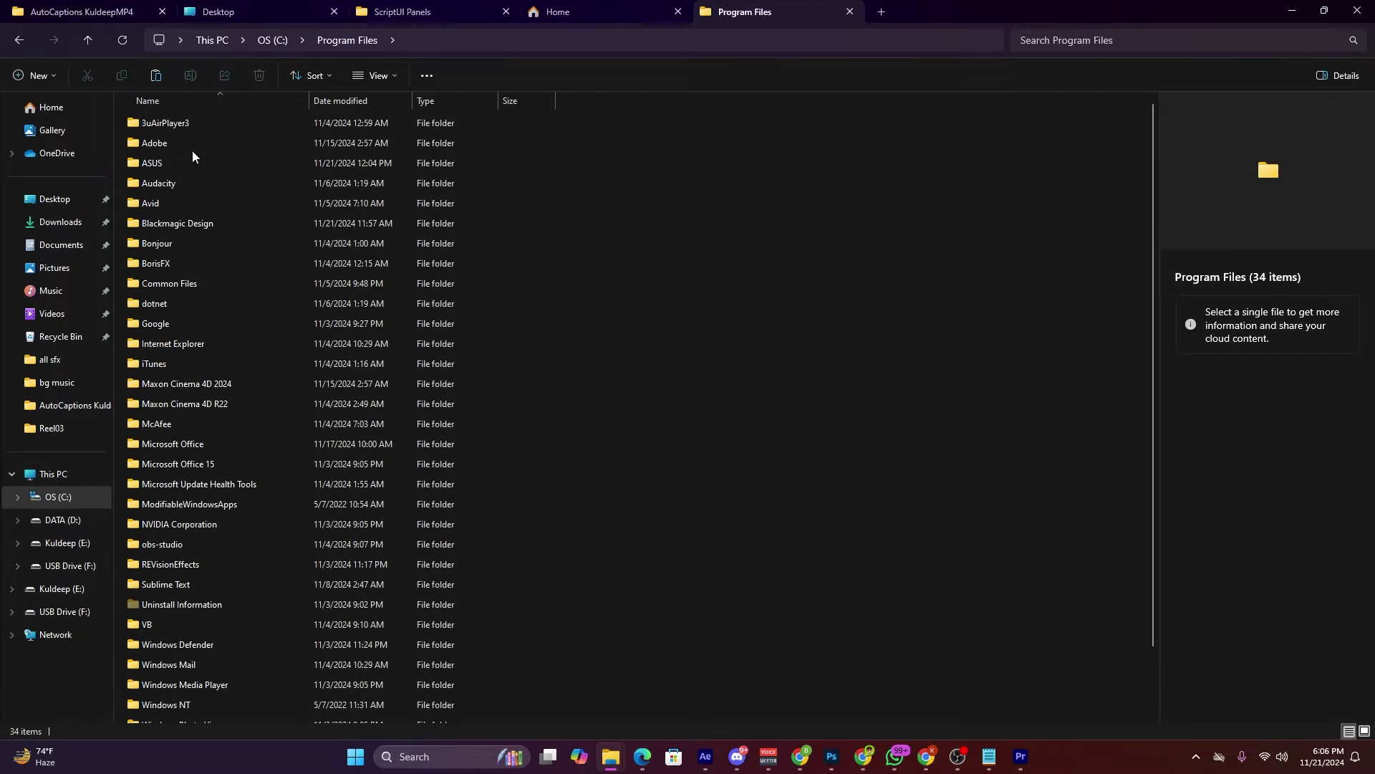
{"action": "double_click", "coordinate": [190, 144]}
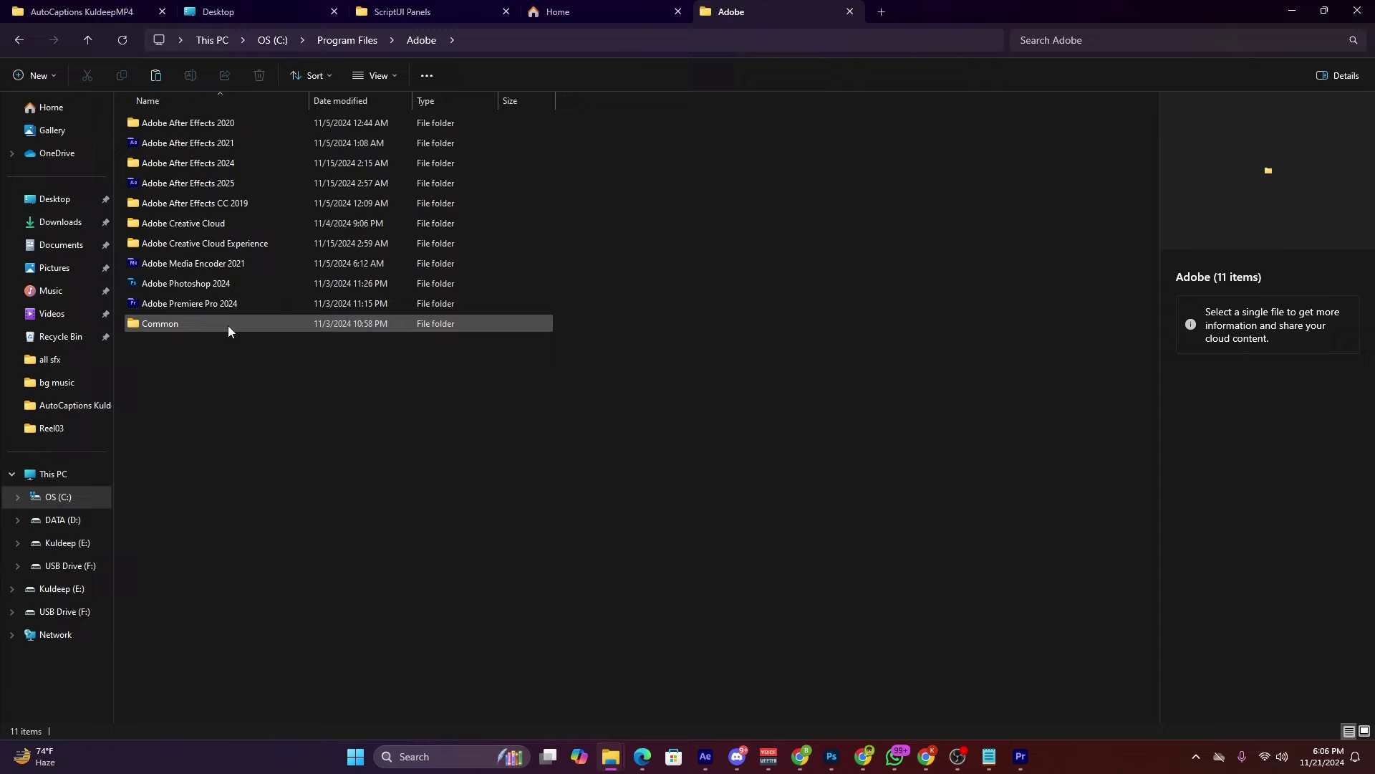
Step: Open Adobe After Effects 2021 > Support Files > Scripts > ScriptUI Panels and confirm AutoCaption KuldeepMP4 is there
{"action": "double_click", "coordinate": [269, 147]}
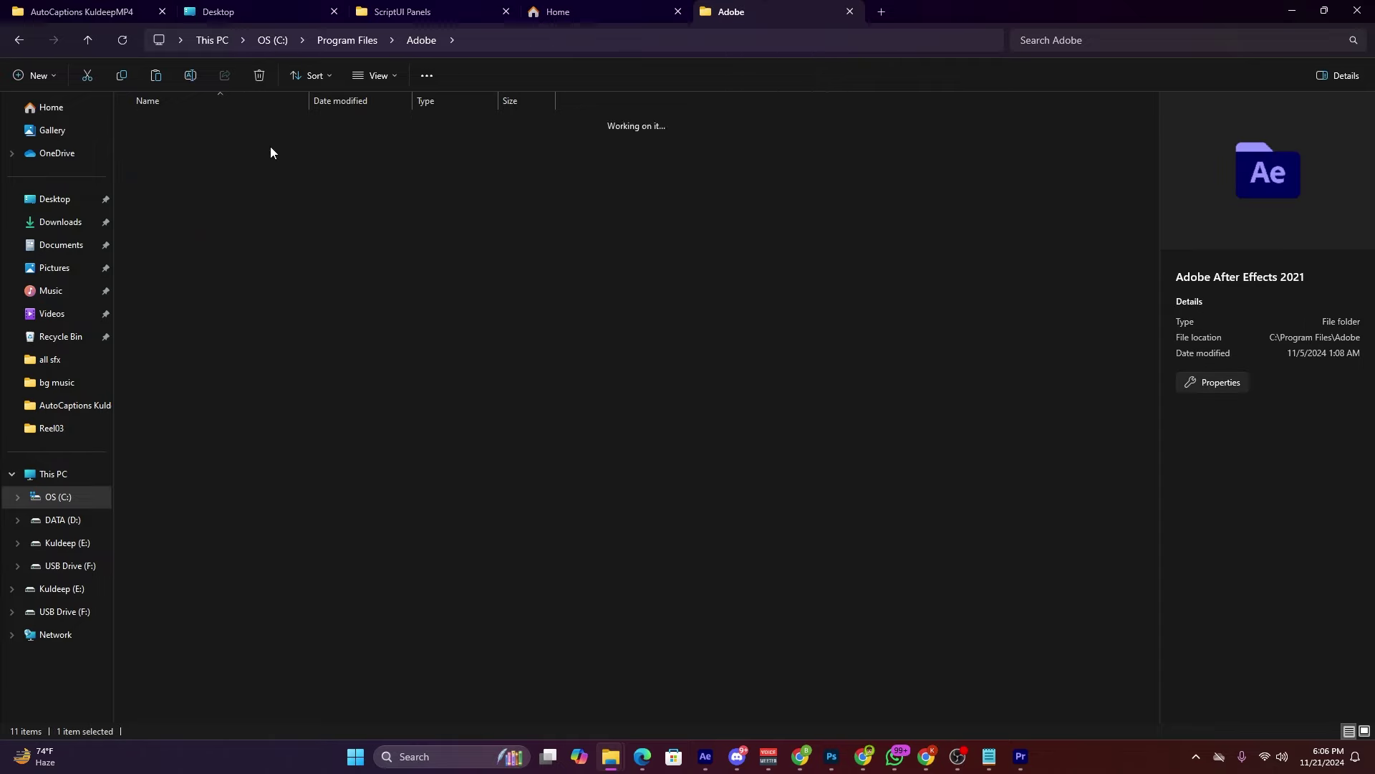
{"action": "double_click", "coordinate": [192, 126]}
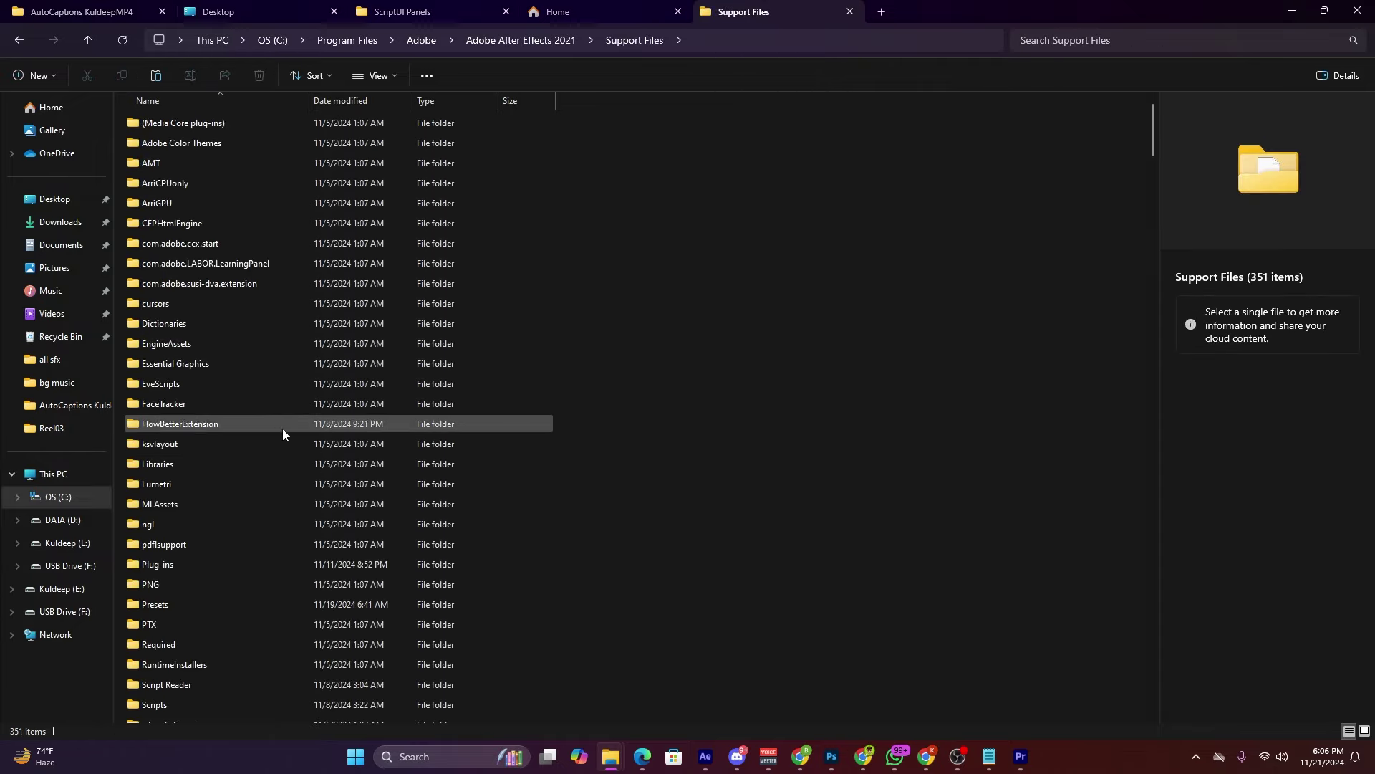
{"action": "scroll", "coordinate": [283, 430], "scroll_direction": "down", "scroll_amount": 4}
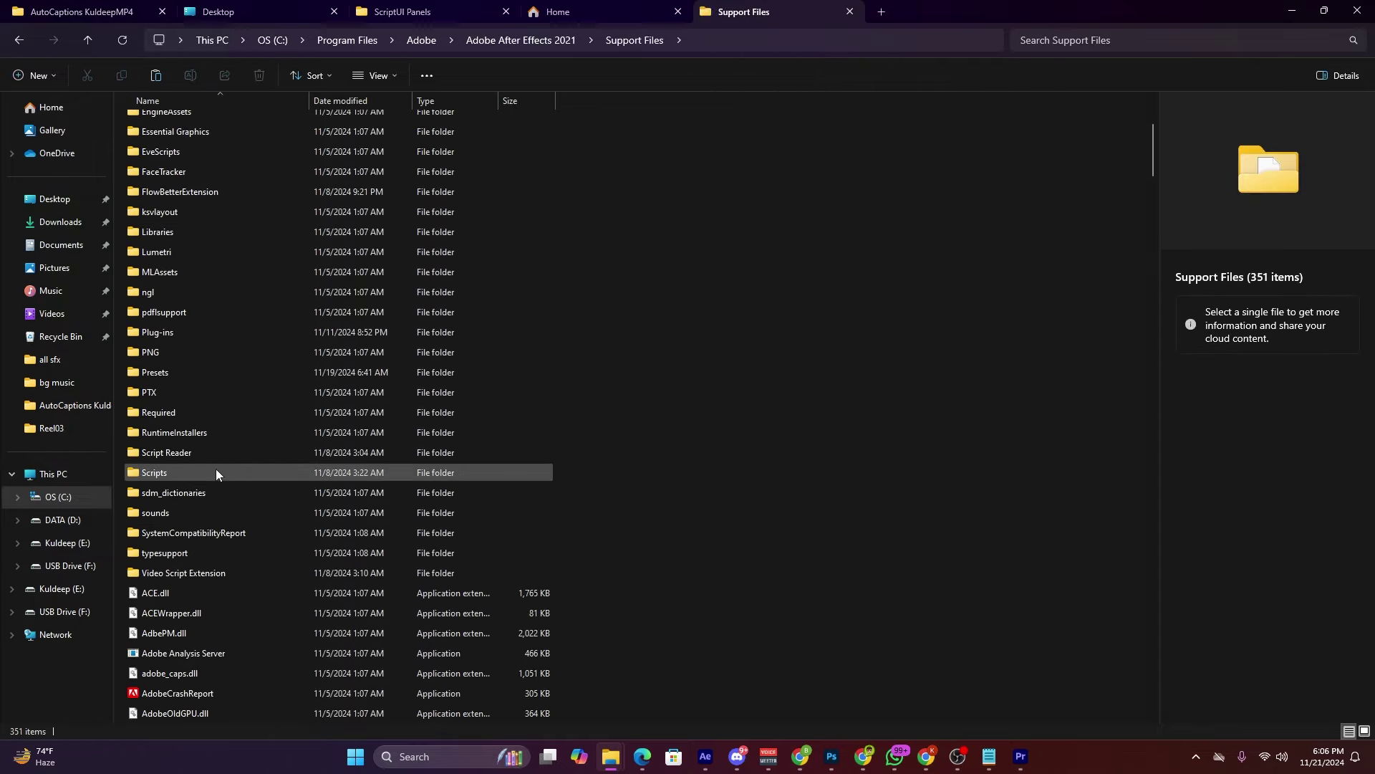
{"action": "double_click", "coordinate": [255, 474]}
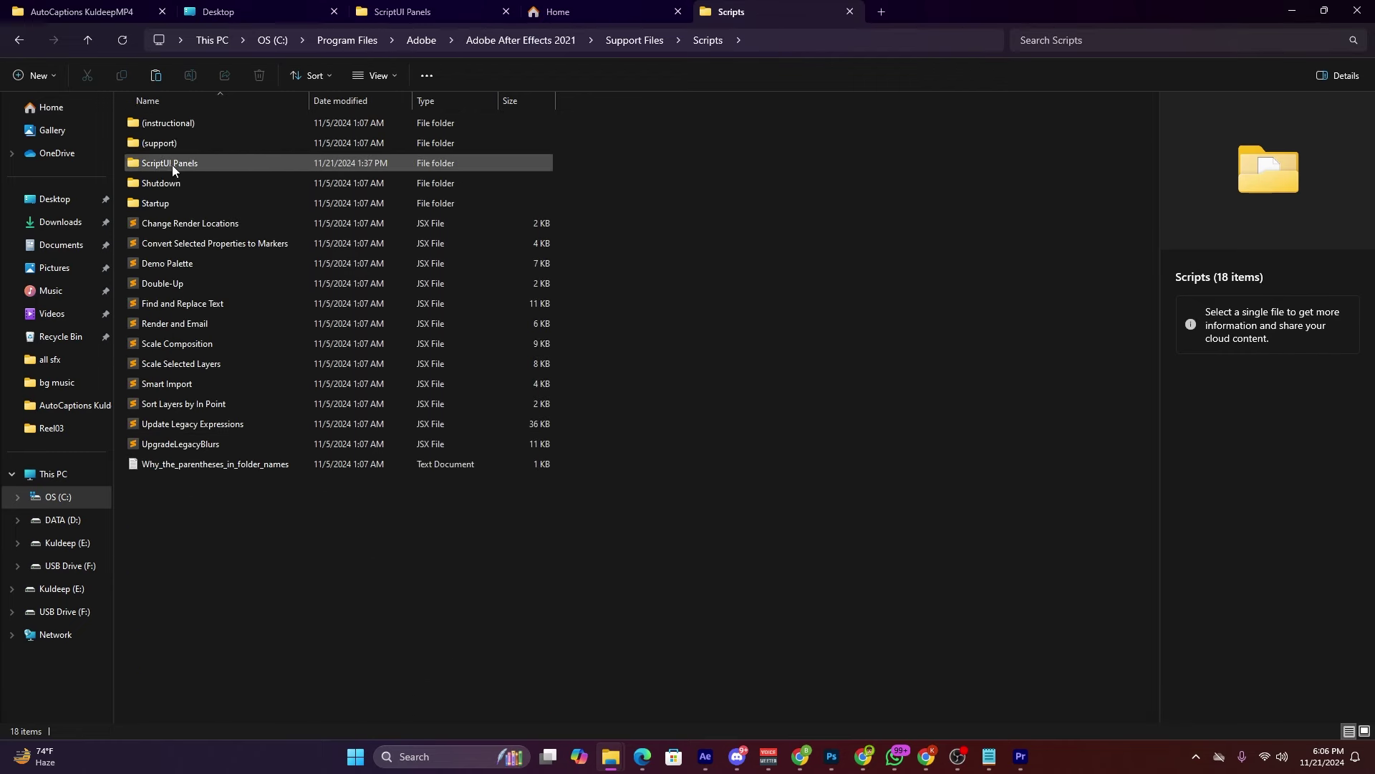
{"action": "double_click", "coordinate": [223, 168]}
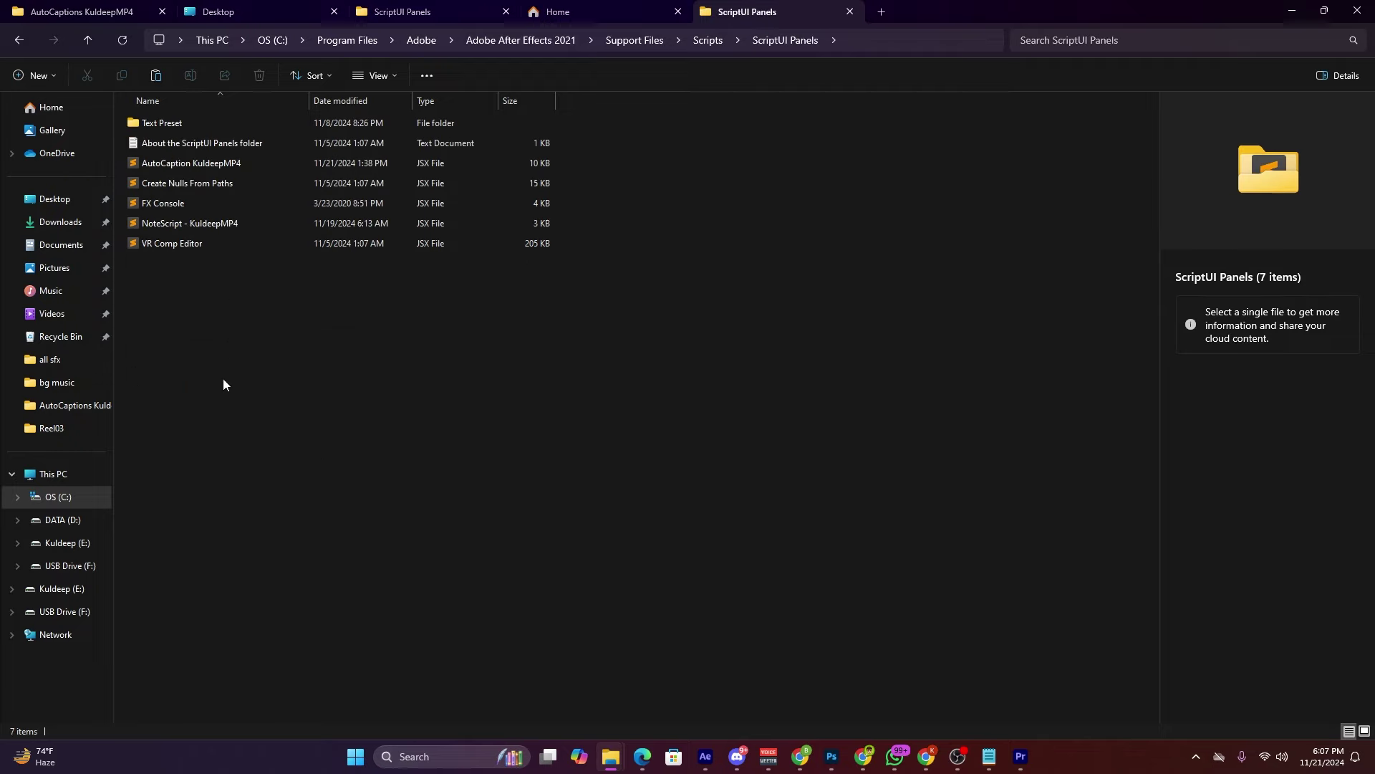
{"action": "left_click", "coordinate": [239, 167]}
{"action": "left_click", "coordinate": [480, 448]}
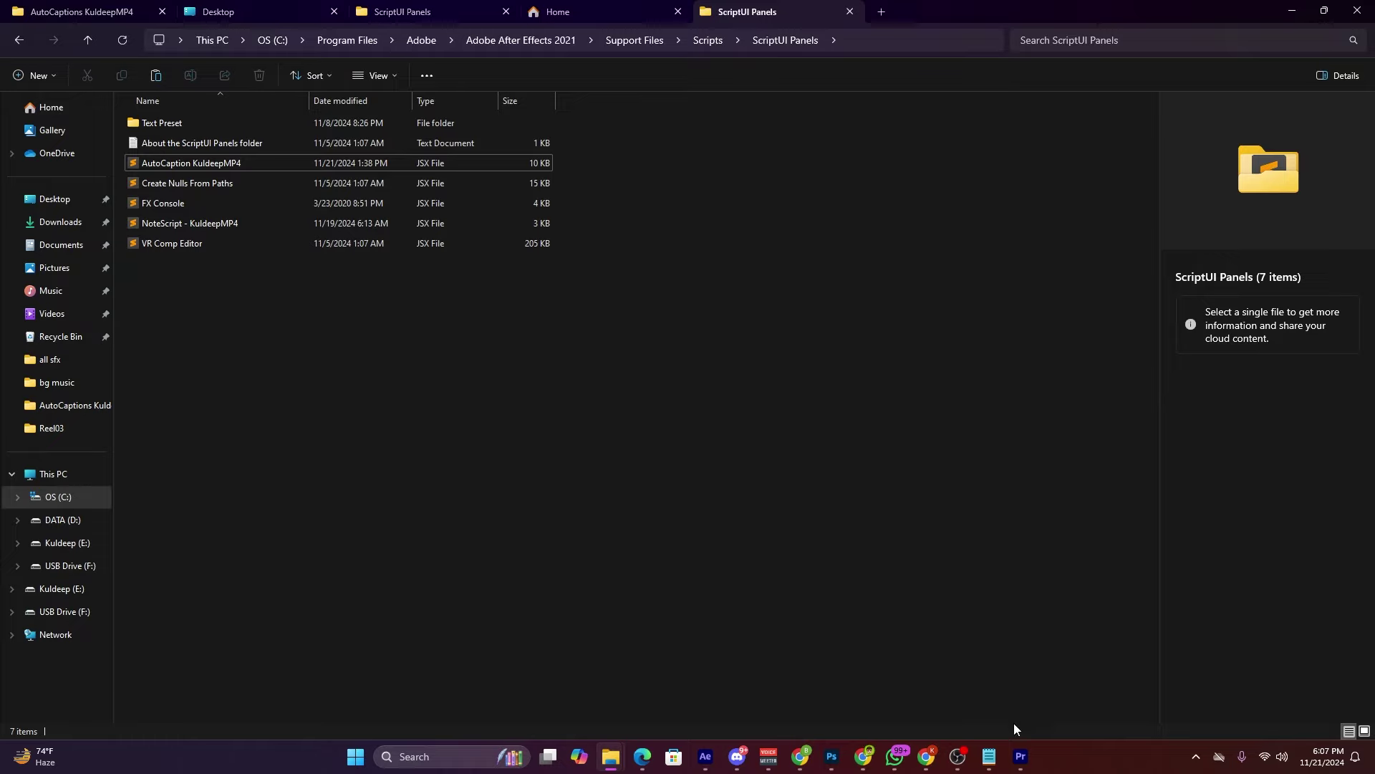
{"action": "left_click", "coordinate": [1020, 756]}
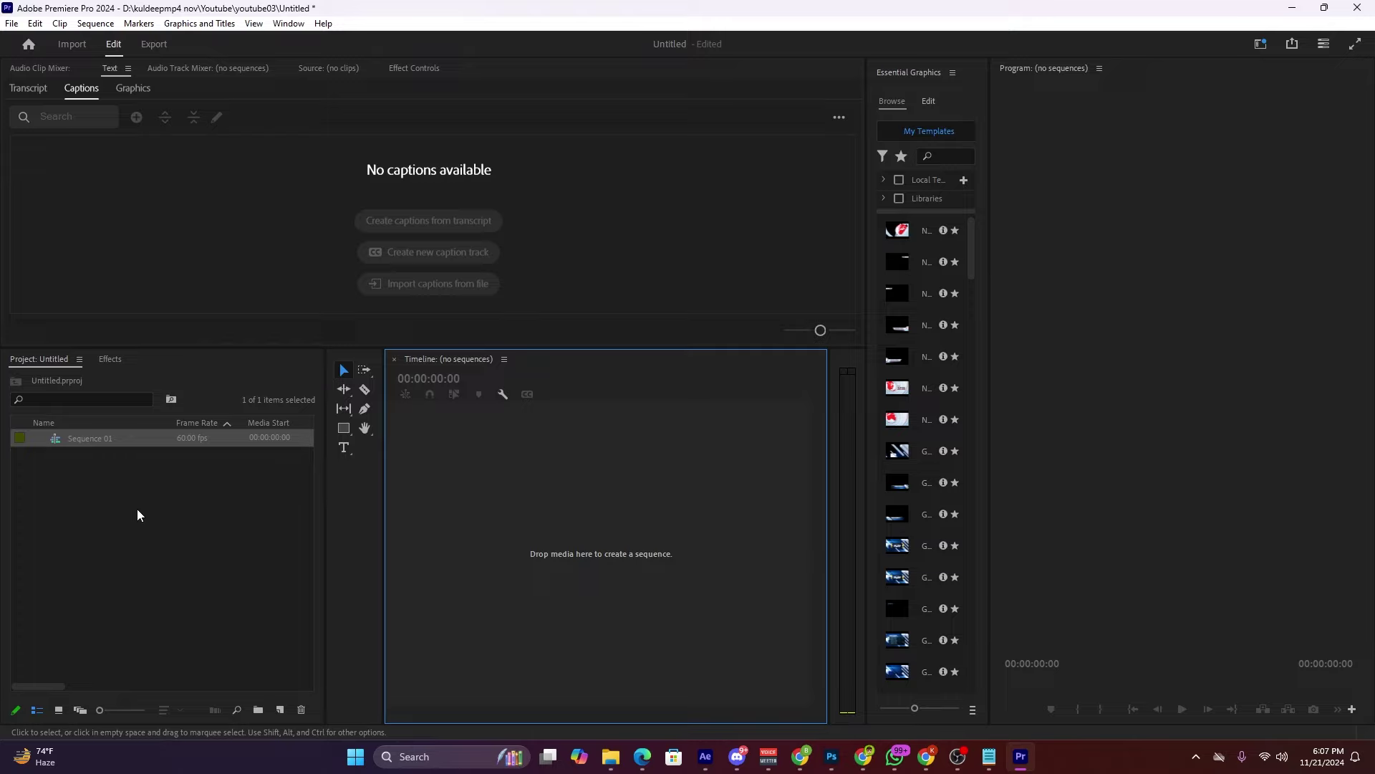
Step: Import Week 2 Raw.mp4 into the project and open Sequence 01
{"action": "right_click", "coordinate": [136, 509]}
{"action": "mouse_move", "coordinate": [226, 290]}
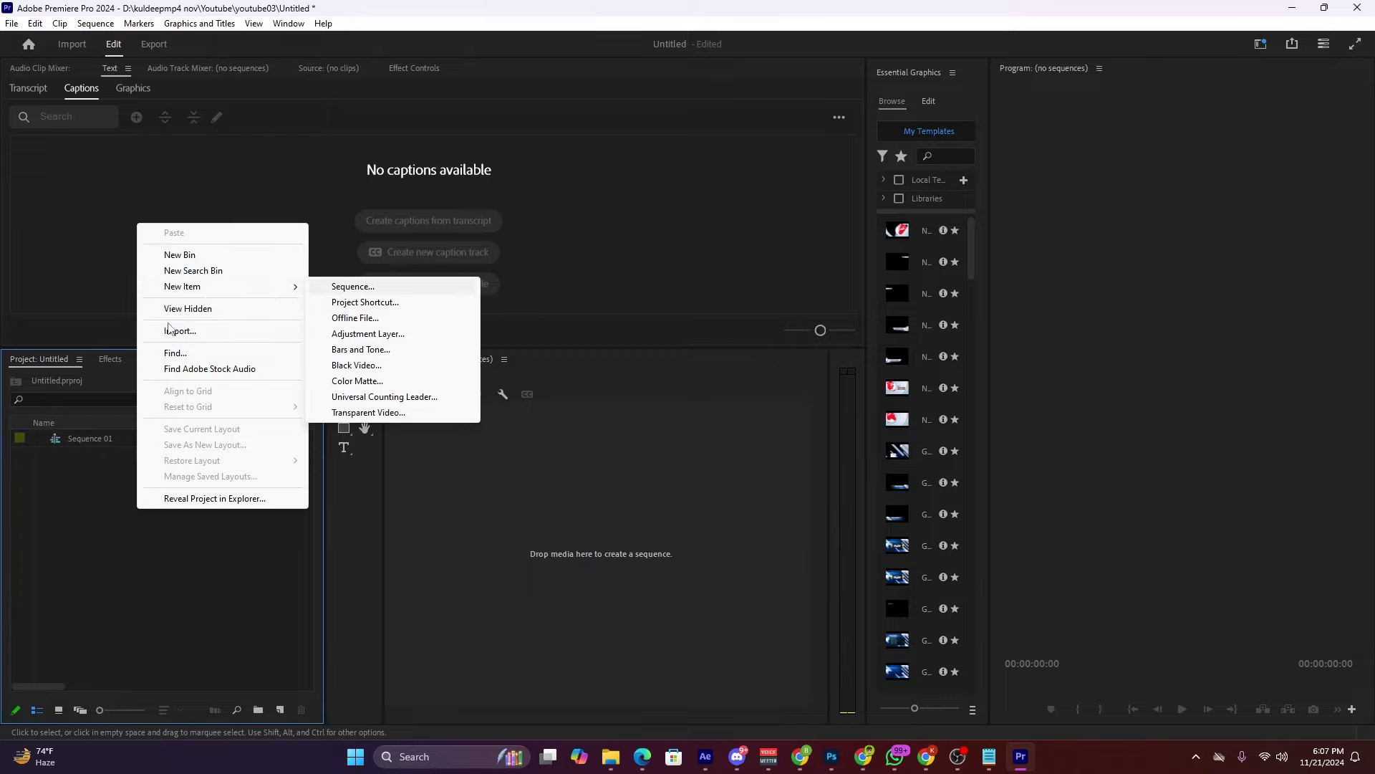
{"action": "left_click", "coordinate": [215, 331]}
{"action": "double_click", "coordinate": [518, 237]}
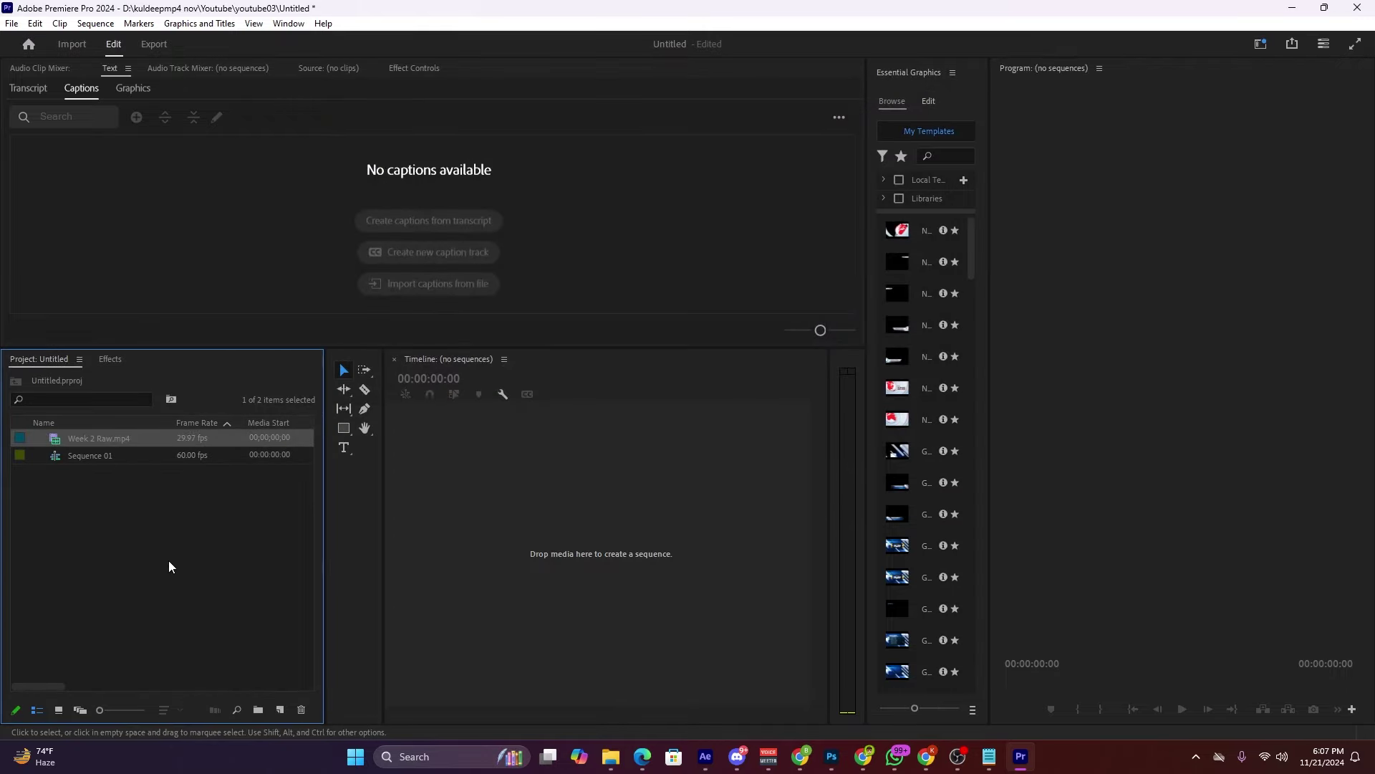
{"action": "double_click", "coordinate": [117, 457]}
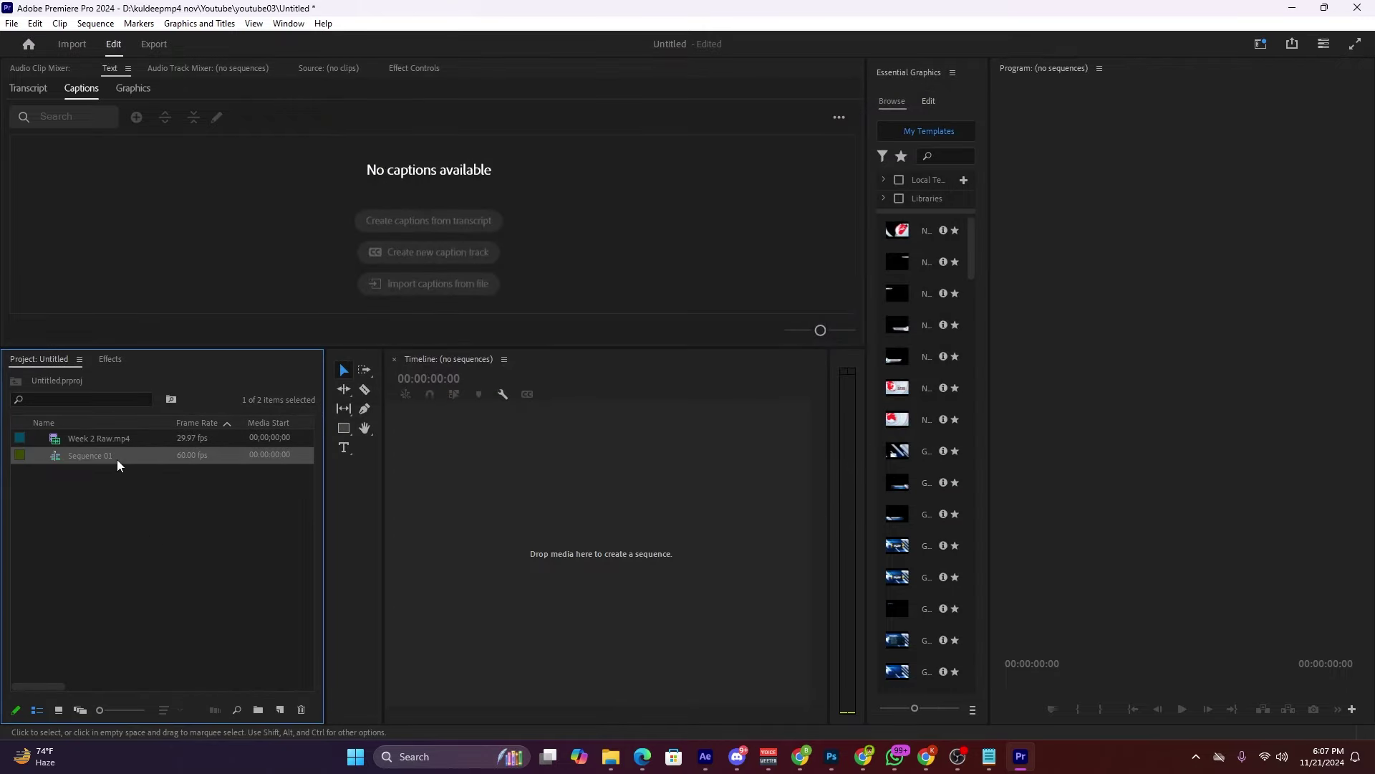
{"action": "key", "text": "ctrl+i"}
{"action": "left_click", "coordinate": [888, 467]}
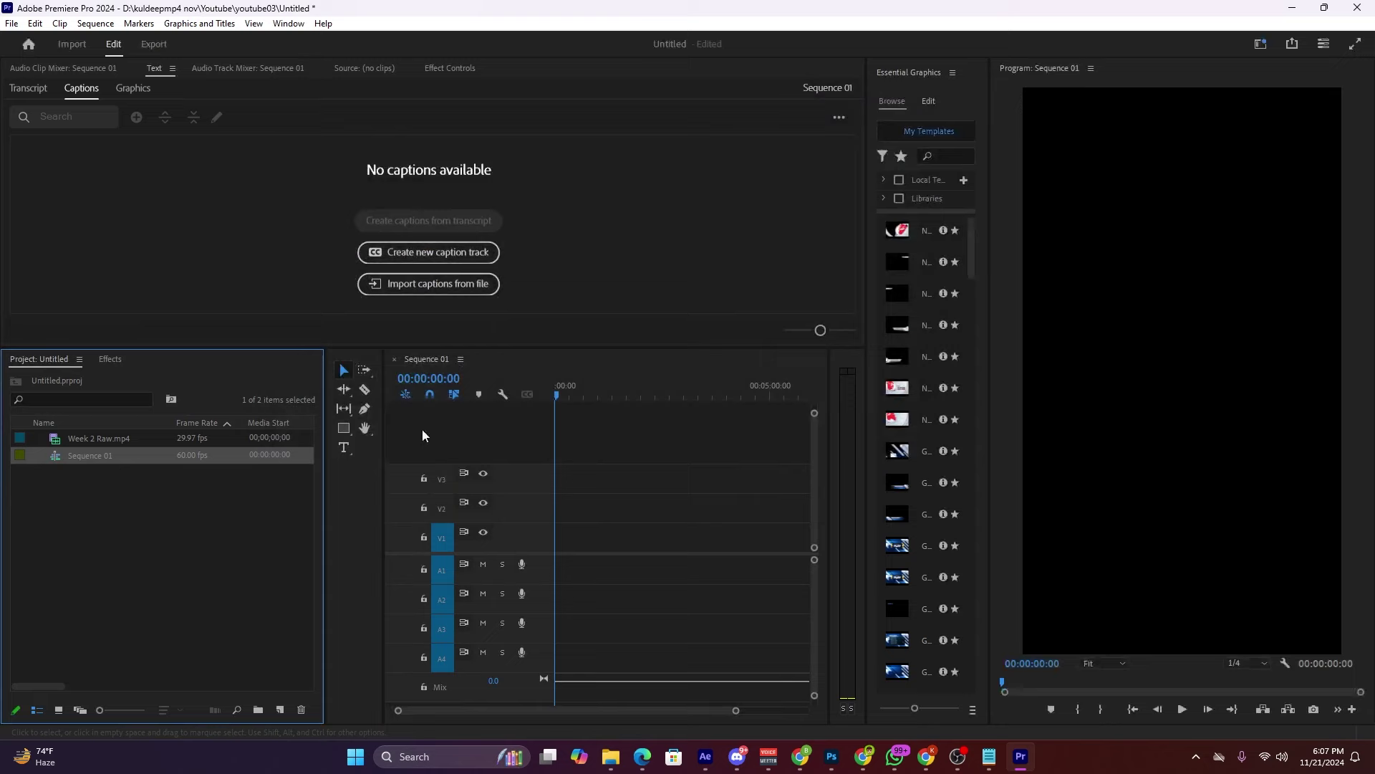
Step: Place Week 2 Raw.mp4 on Sequence 01's V1/A1 tracks, keeping existing sequence settings
{"action": "left_click_drag", "start_coordinate": [92, 440], "coordinate": [643, 527]}
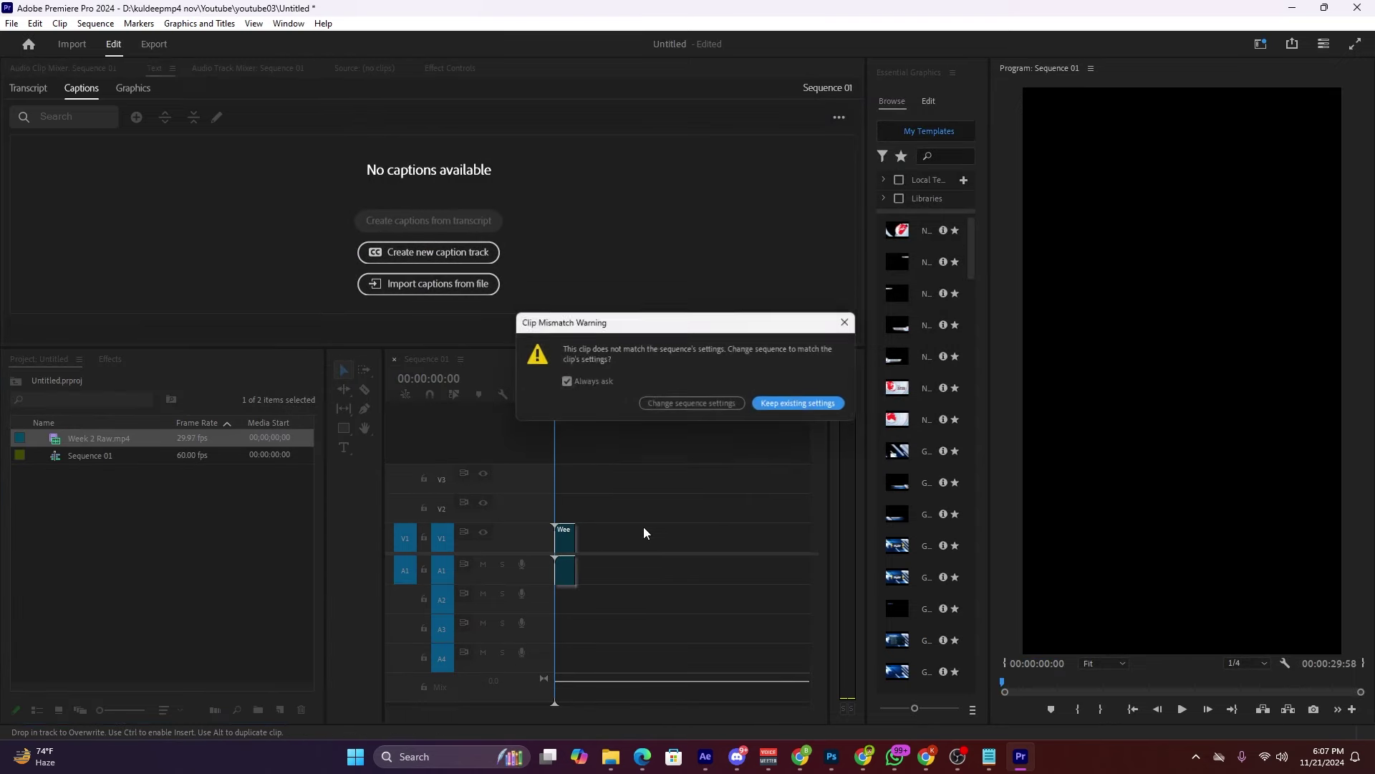
{"action": "left_click", "coordinate": [798, 403]}
{"action": "left_click_drag", "start_coordinate": [685, 439], "coordinate": [515, 611]}
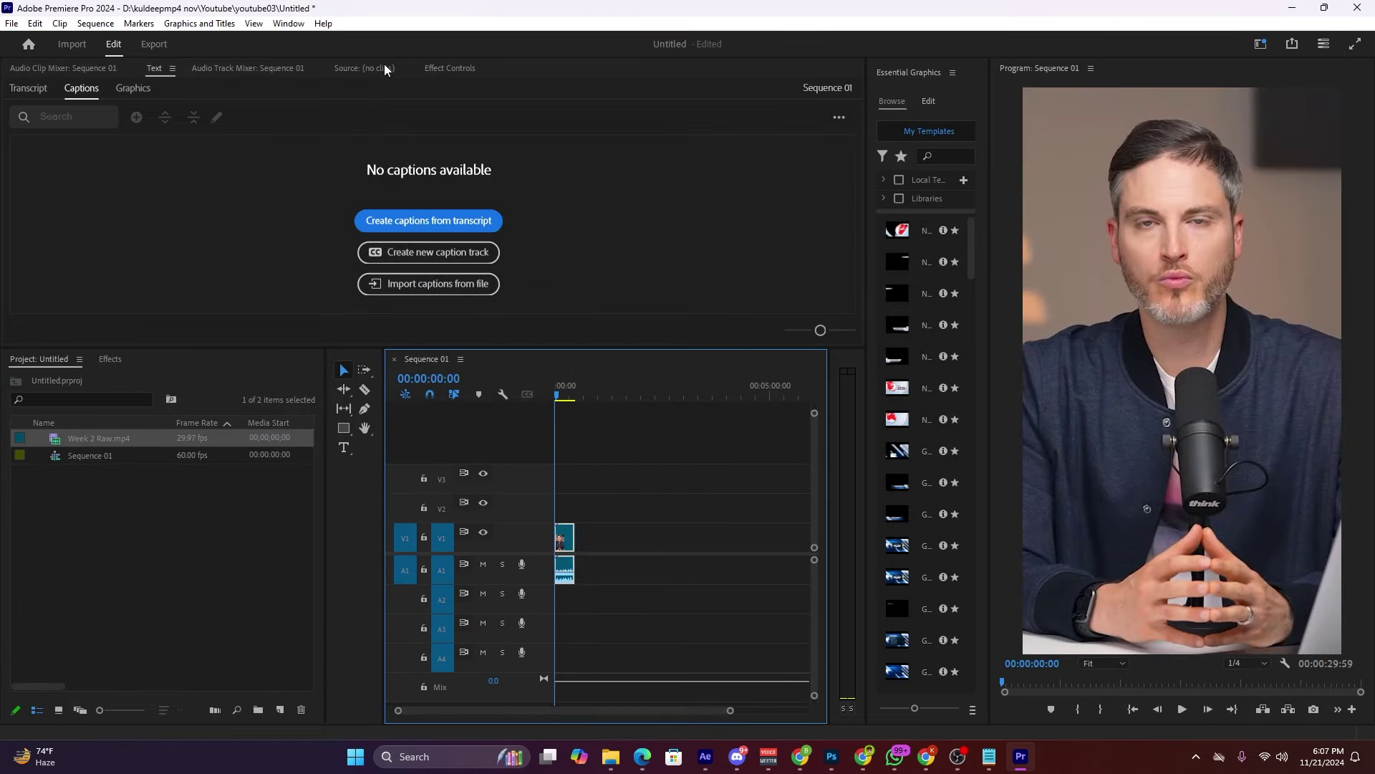
Step: Transcribe the clip, then create captions with Max length 7, Min duration 12 and Single lines
{"action": "left_click", "coordinate": [37, 89]}
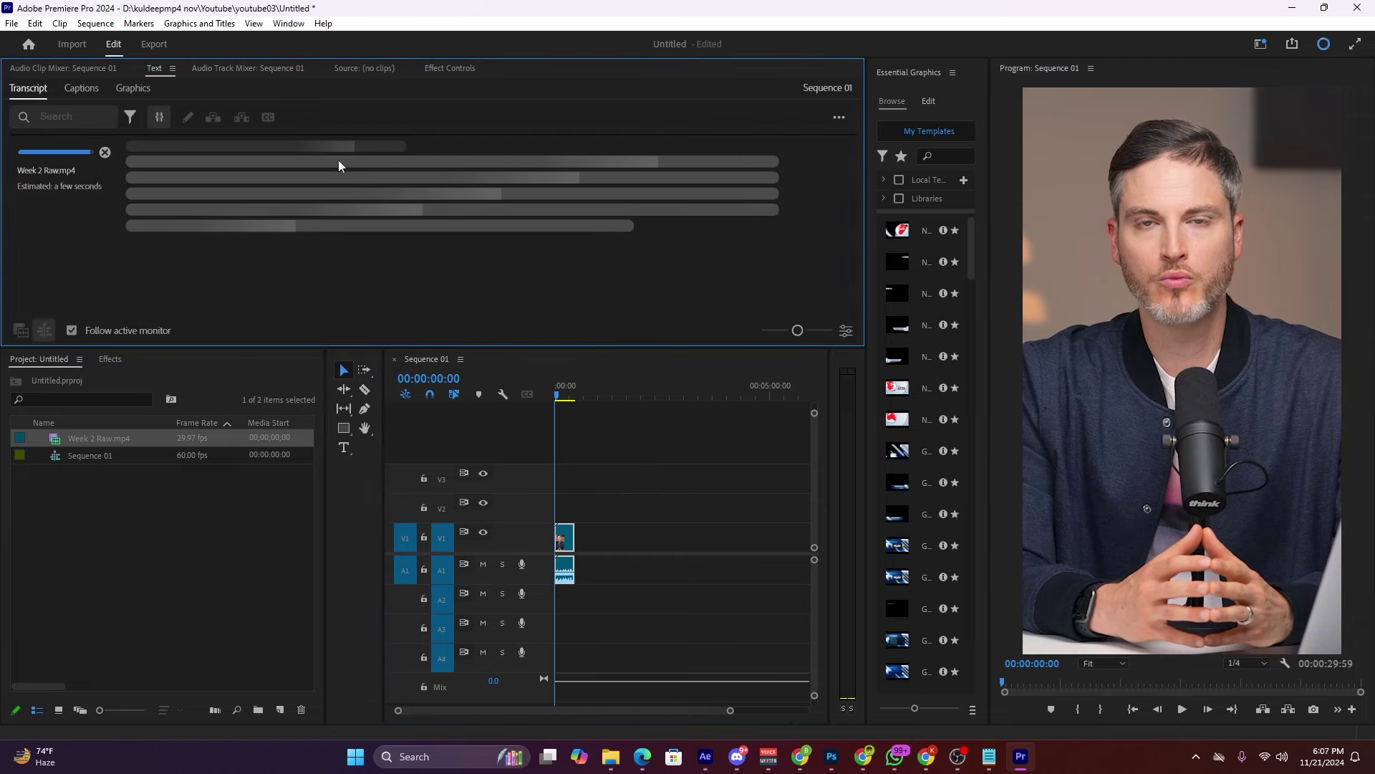
{"action": "left_click", "coordinate": [268, 117]}
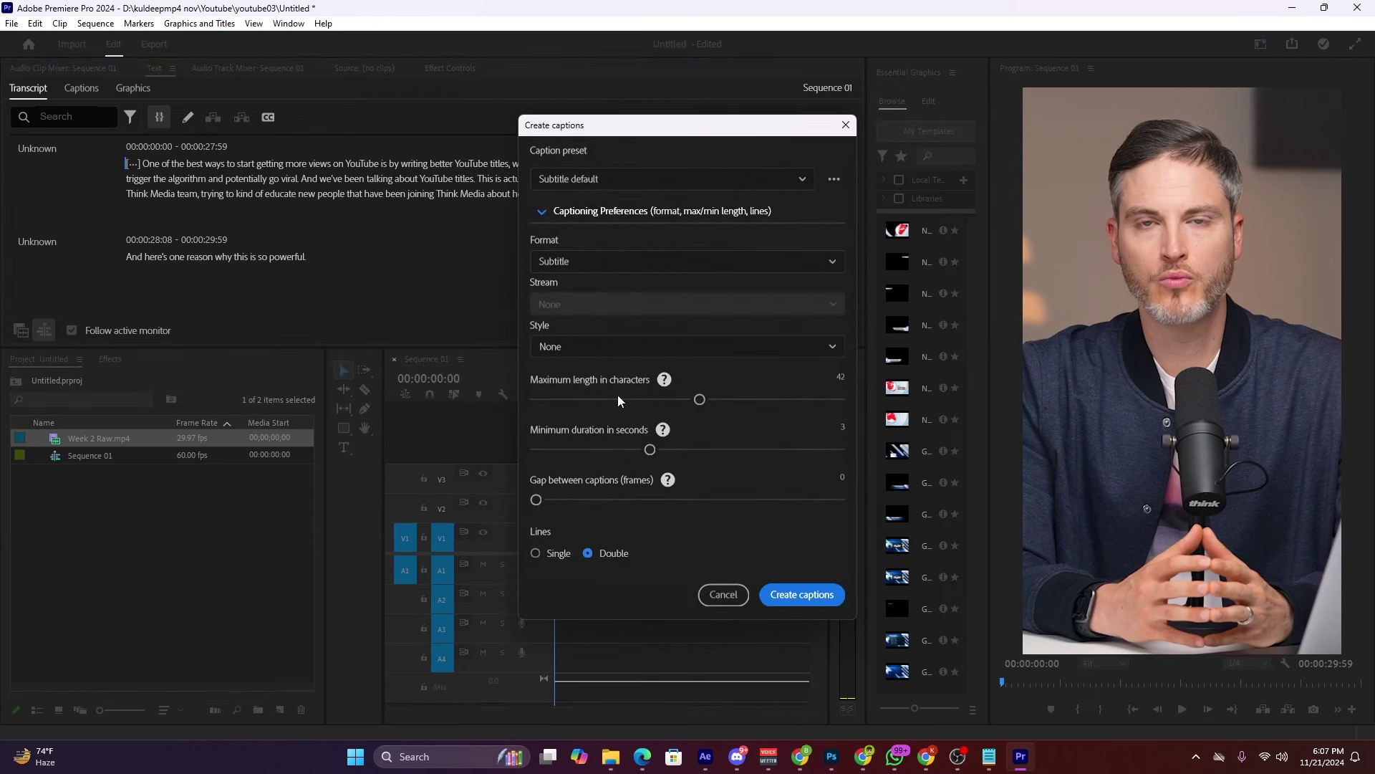
{"action": "mouse_move", "coordinate": [620, 400]}
{"action": "left_mouse_down"}
{"action": "mouse_move", "coordinate": [644, 400]}
{"action": "mouse_move", "coordinate": [536, 400]}
{"action": "left_mouse_up"}
{"action": "mouse_move", "coordinate": [649, 449]}
{"action": "left_mouse_down"}
{"action": "mouse_move", "coordinate": [541, 453]}
{"action": "mouse_move", "coordinate": [673, 496]}
{"action": "left_mouse_up"}
{"action": "left_click", "coordinate": [537, 556]}
{"action": "left_click", "coordinate": [815, 597]}
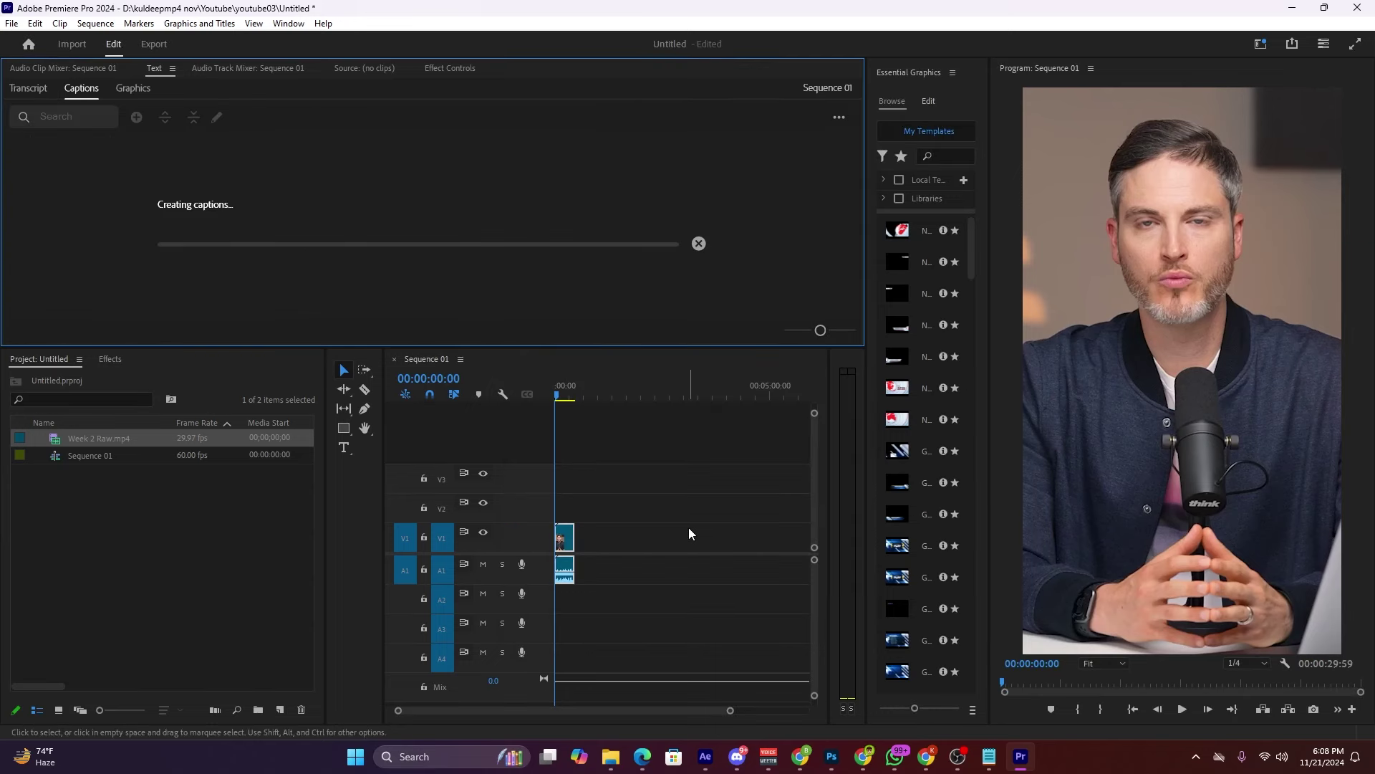
Step: Export the captions via Export to SRT file, saving it to the Desktop as new.srt
{"action": "left_click", "coordinate": [840, 119]}
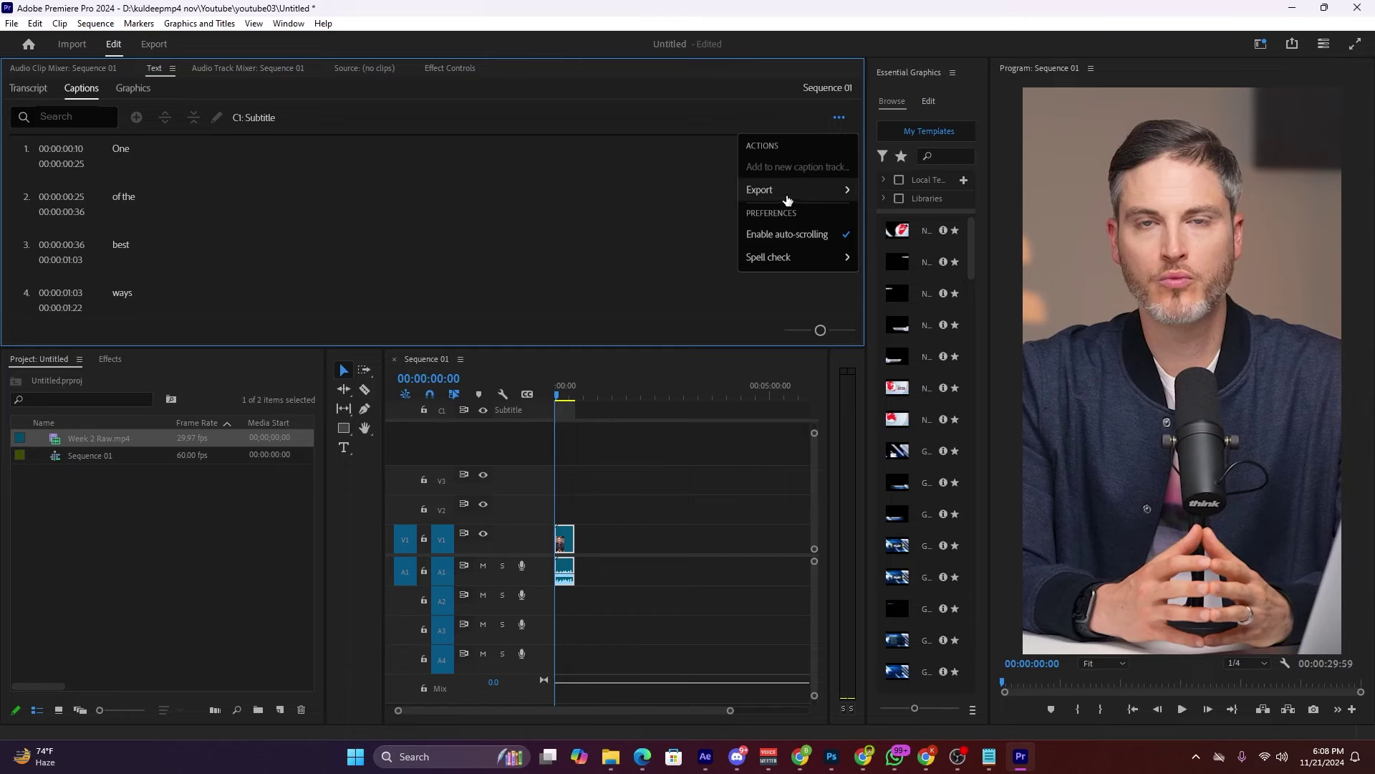
{"action": "mouse_move", "coordinate": [754, 195]}
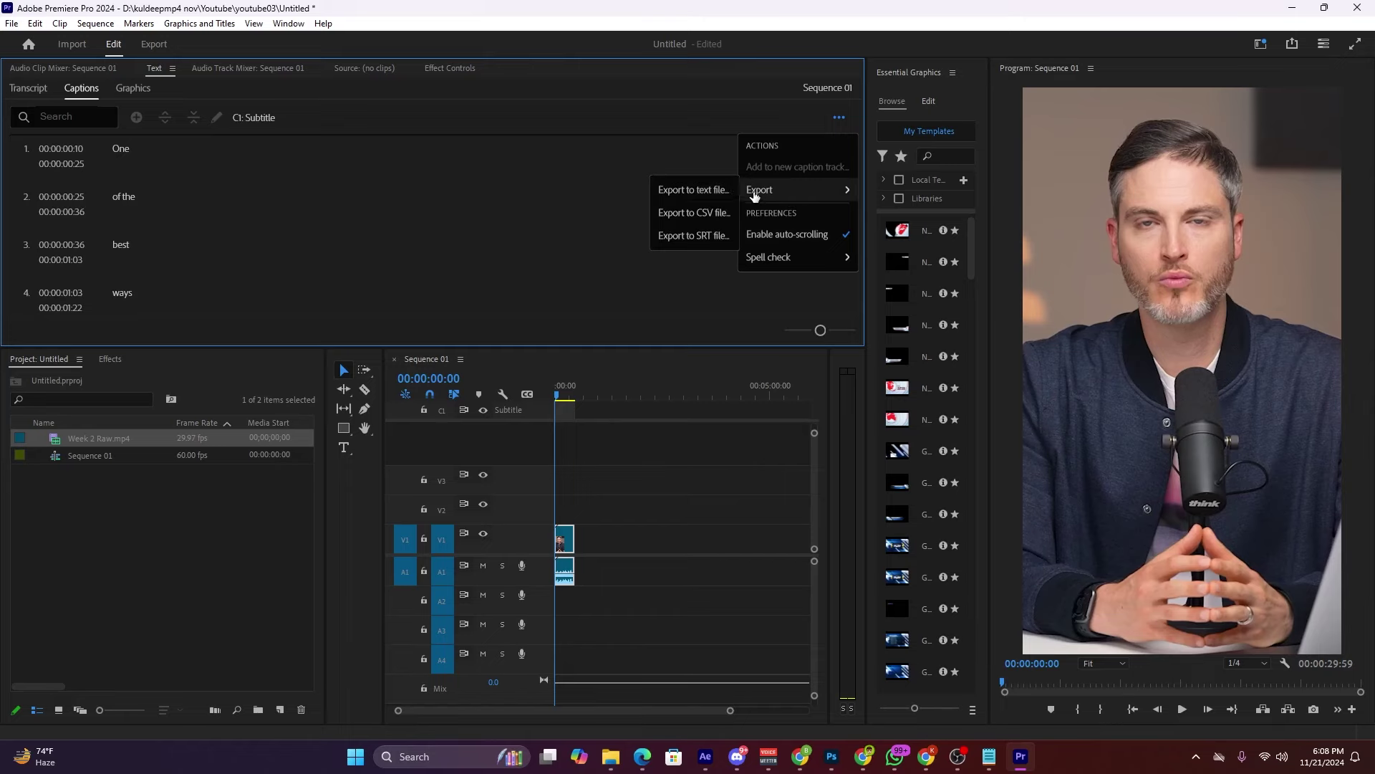
{"action": "left_click", "coordinate": [696, 235]}
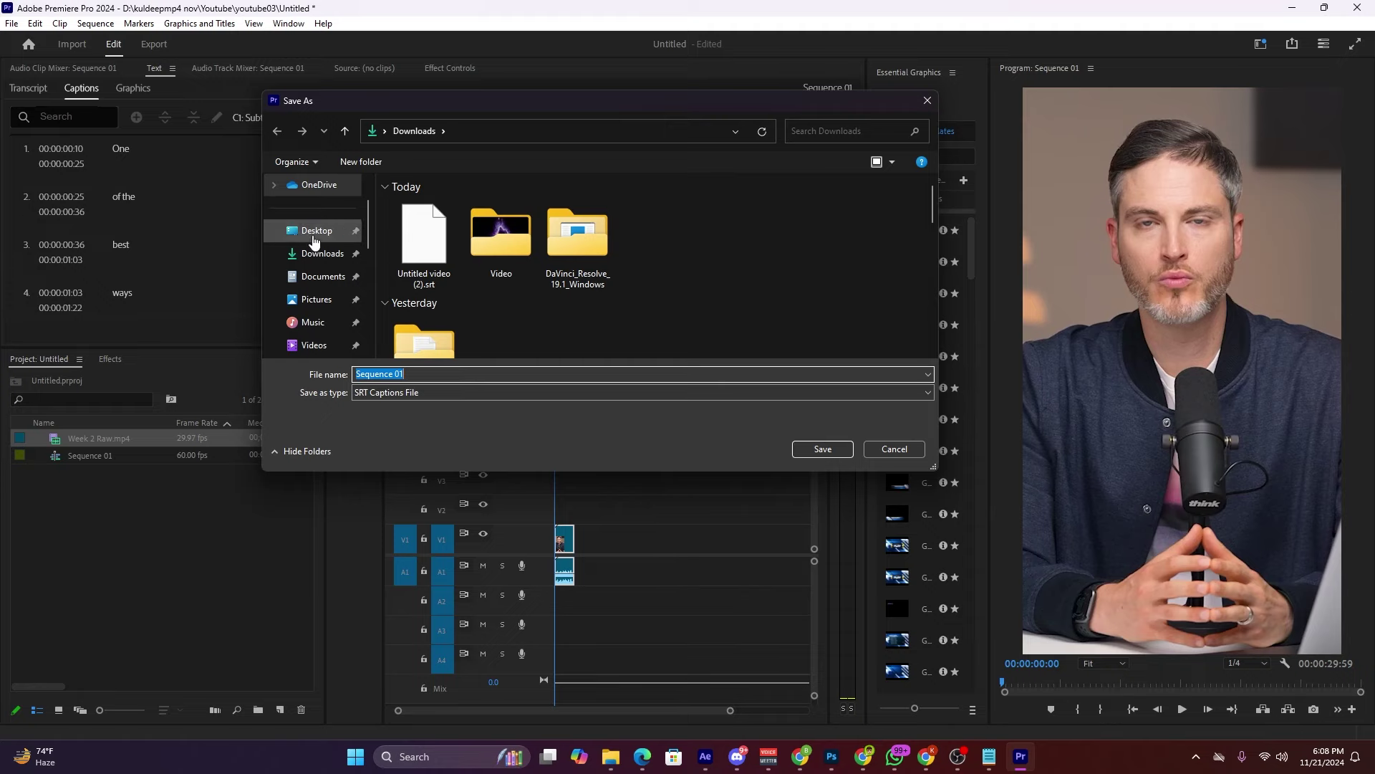
{"action": "left_click", "coordinate": [315, 230]}
{"action": "type", "text": "n"}
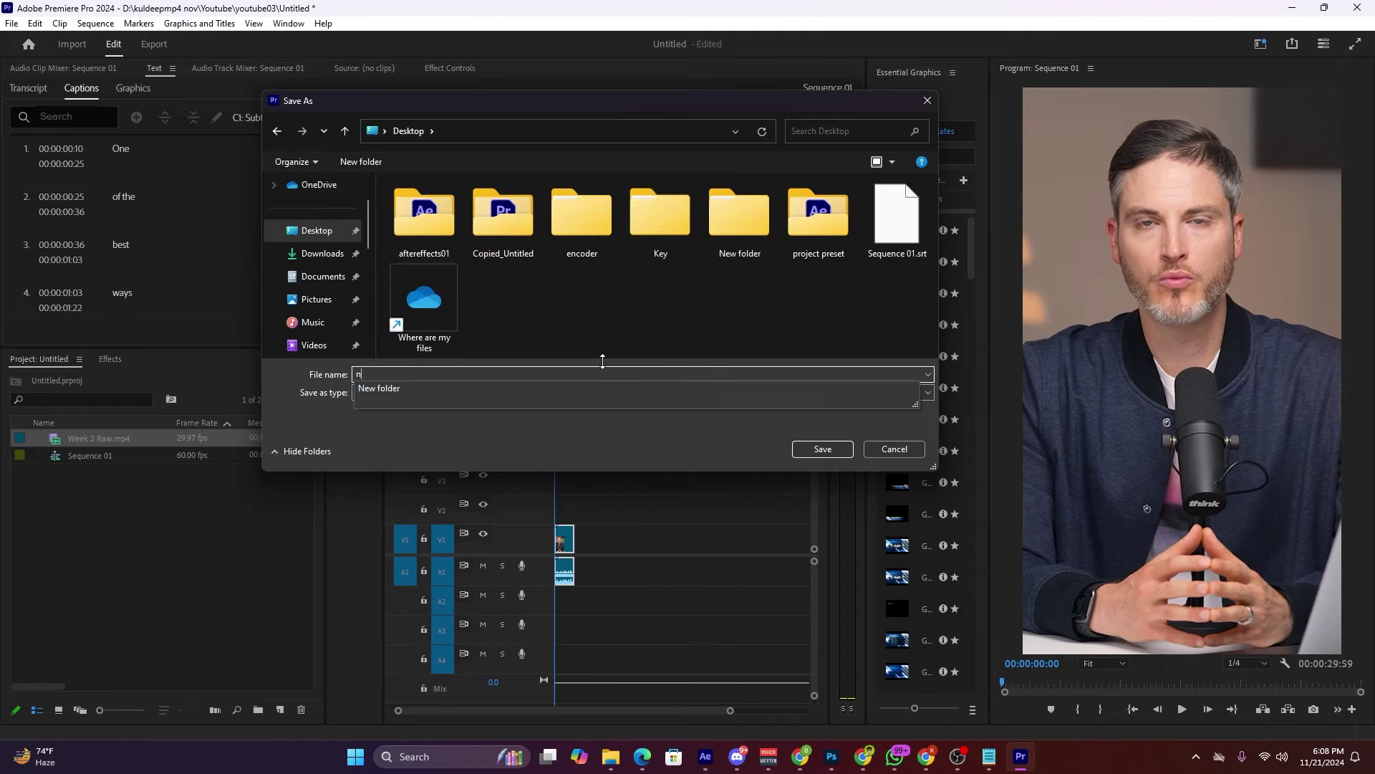
{"action": "type", "text": "w"}
{"action": "left_click", "coordinate": [823, 448]}
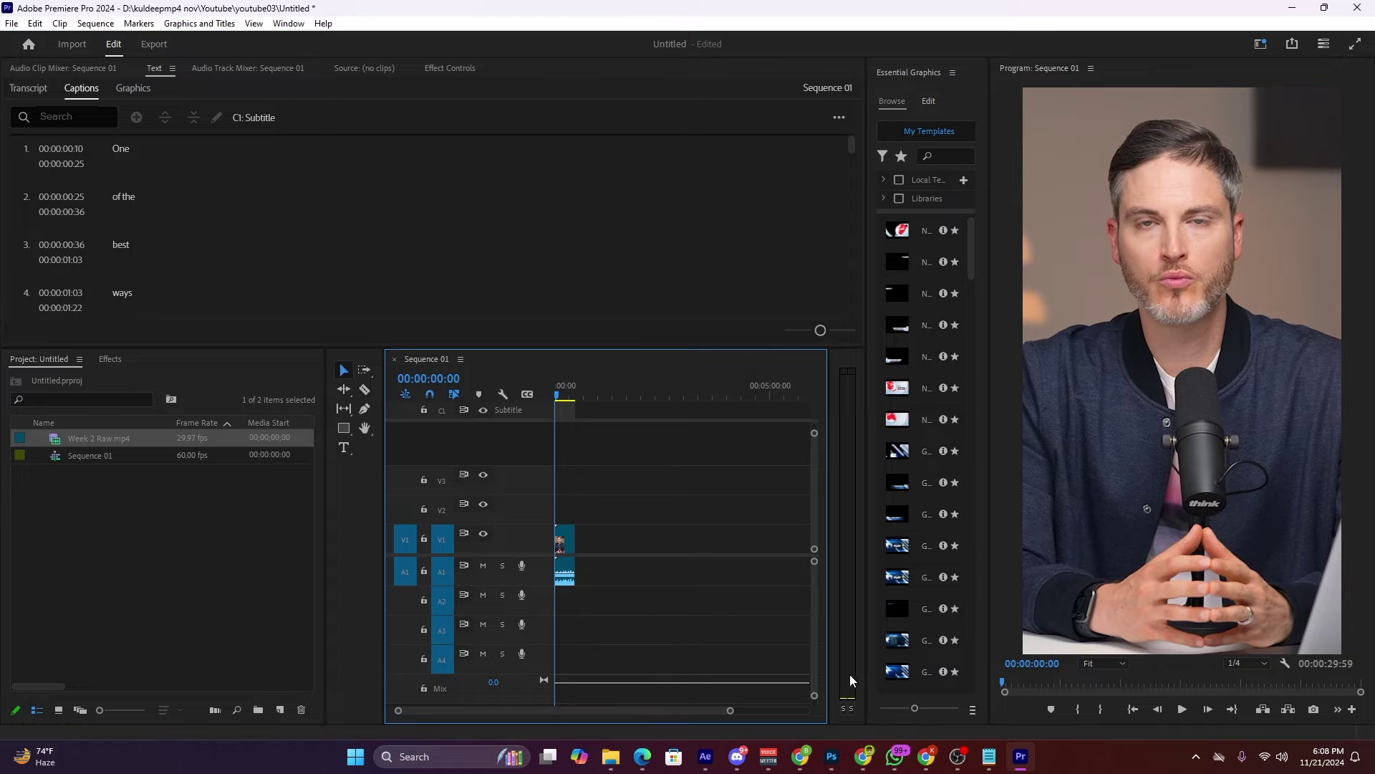
{"action": "left_click", "coordinate": [863, 755]}
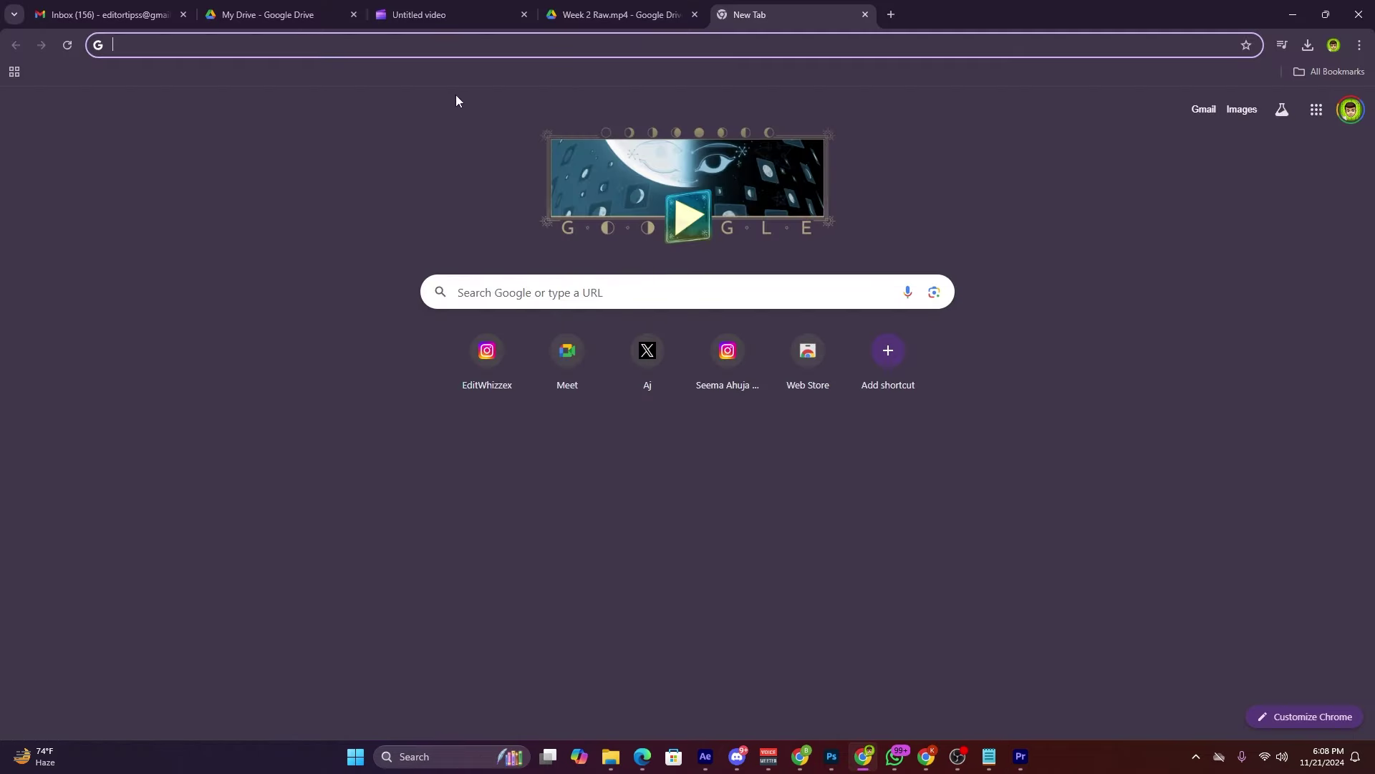
Step: Open Clipchamp, start a new video and add Week 2 Raw.mp4 to its timeline
{"action": "type", "text": "clipchamp"}
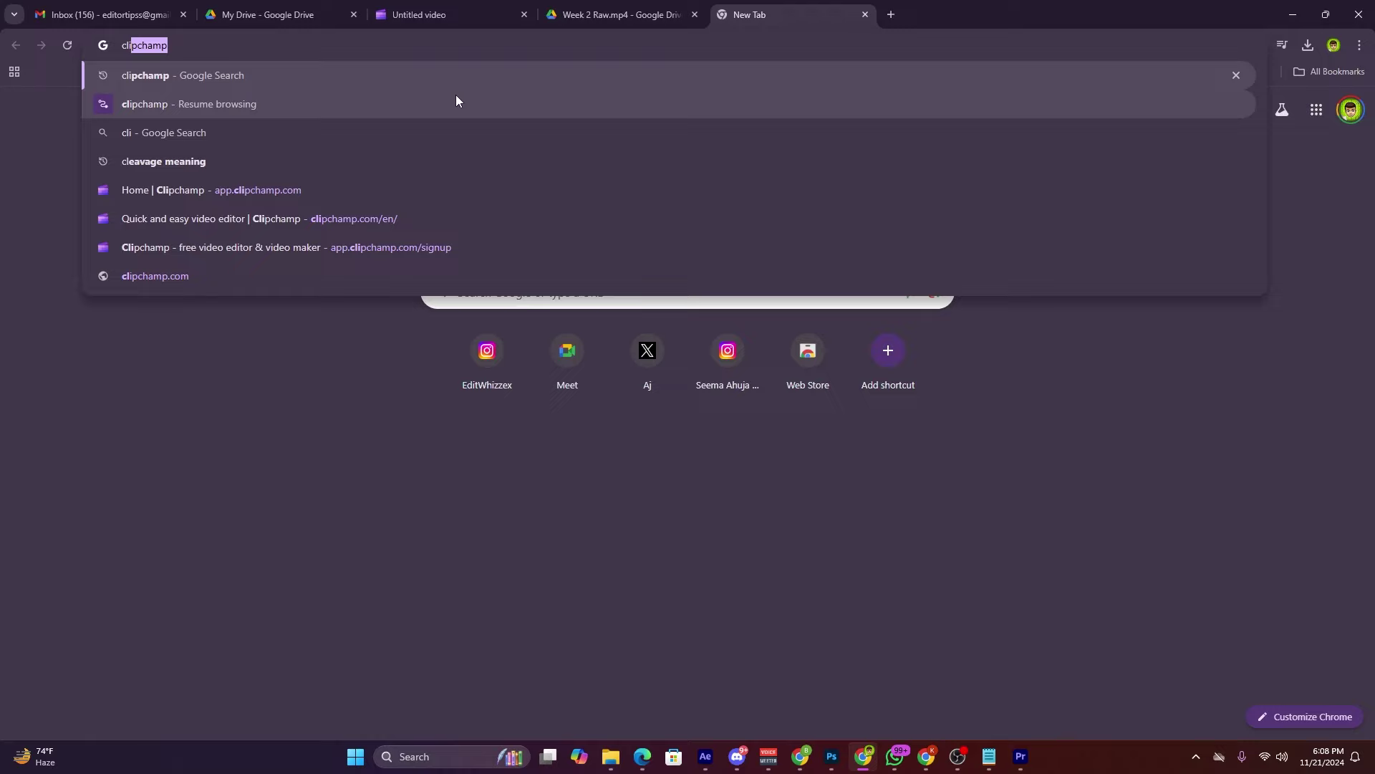
{"action": "key", "text": "Return"}
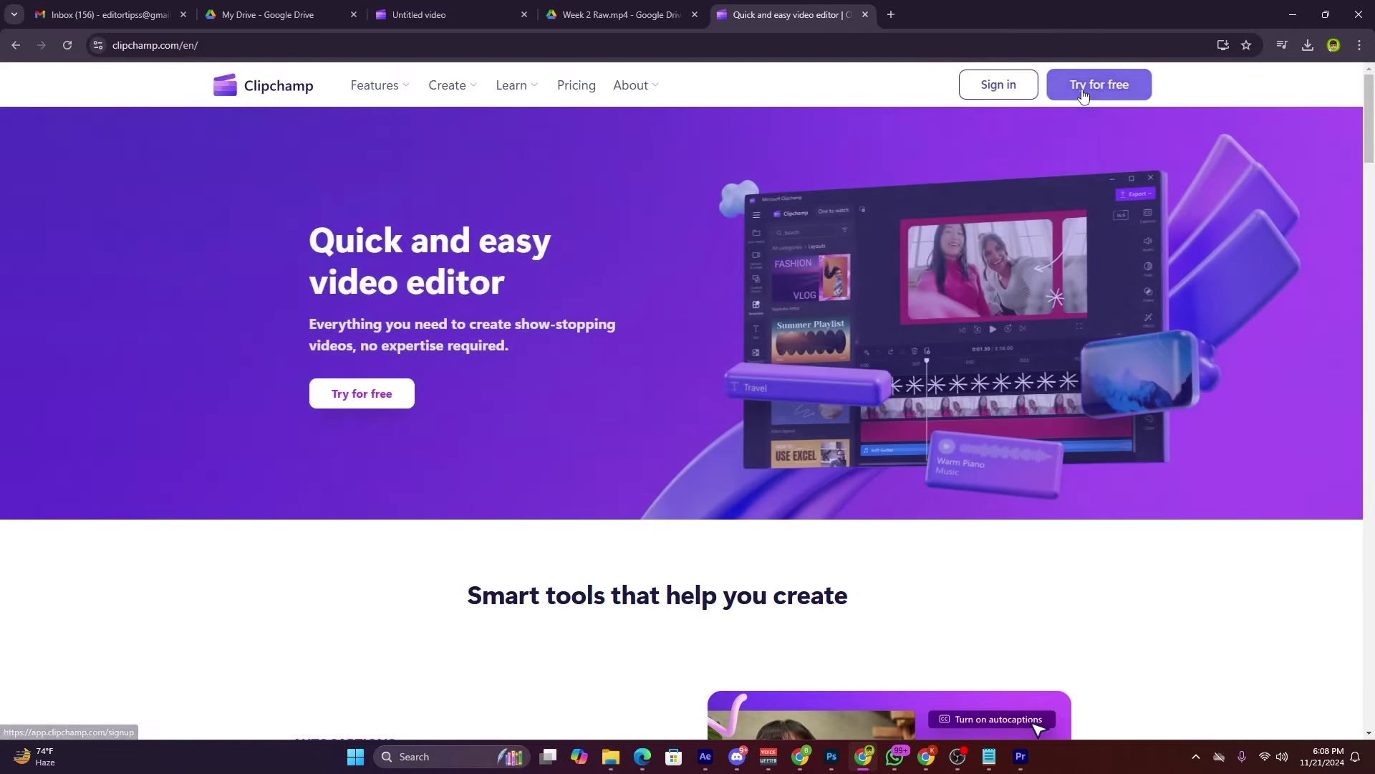
{"action": "left_click", "coordinate": [1051, 83]}
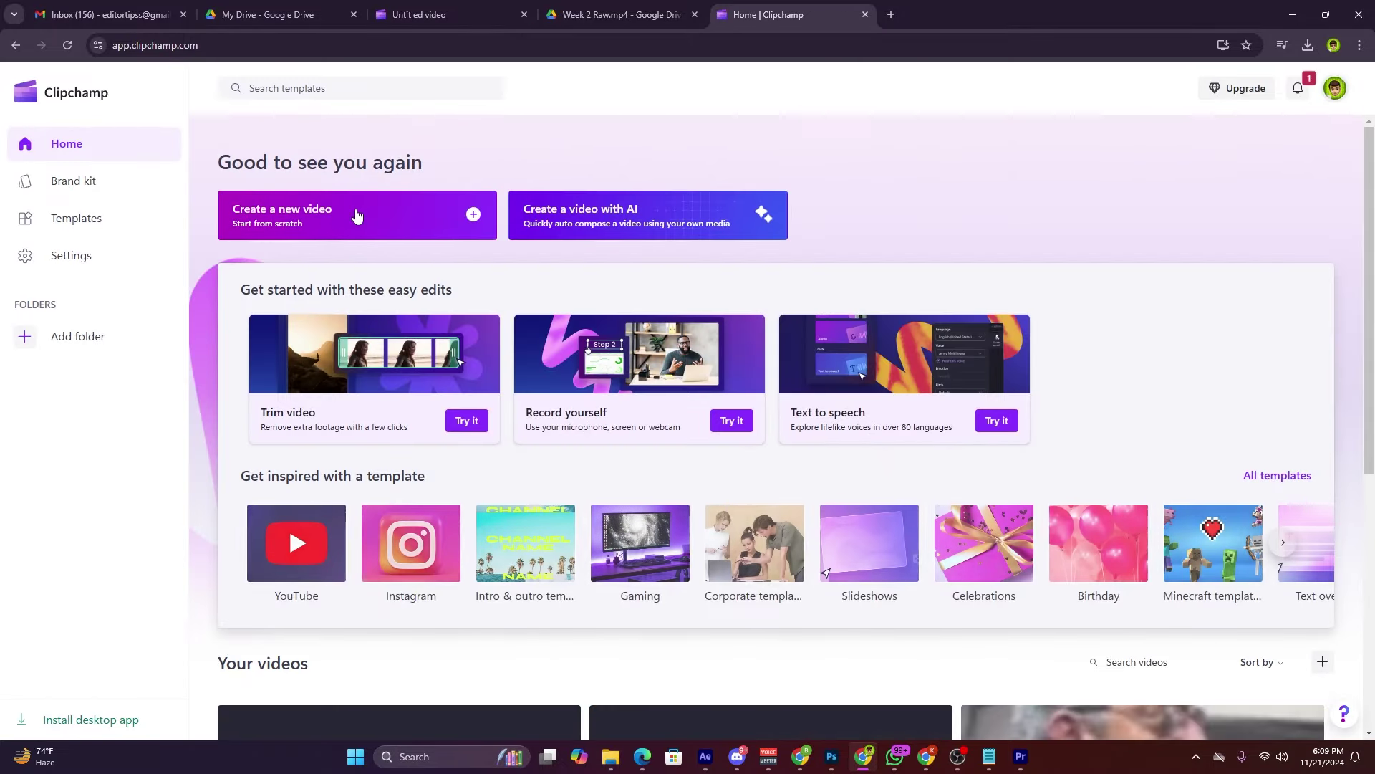
{"action": "left_click", "coordinate": [450, 234]}
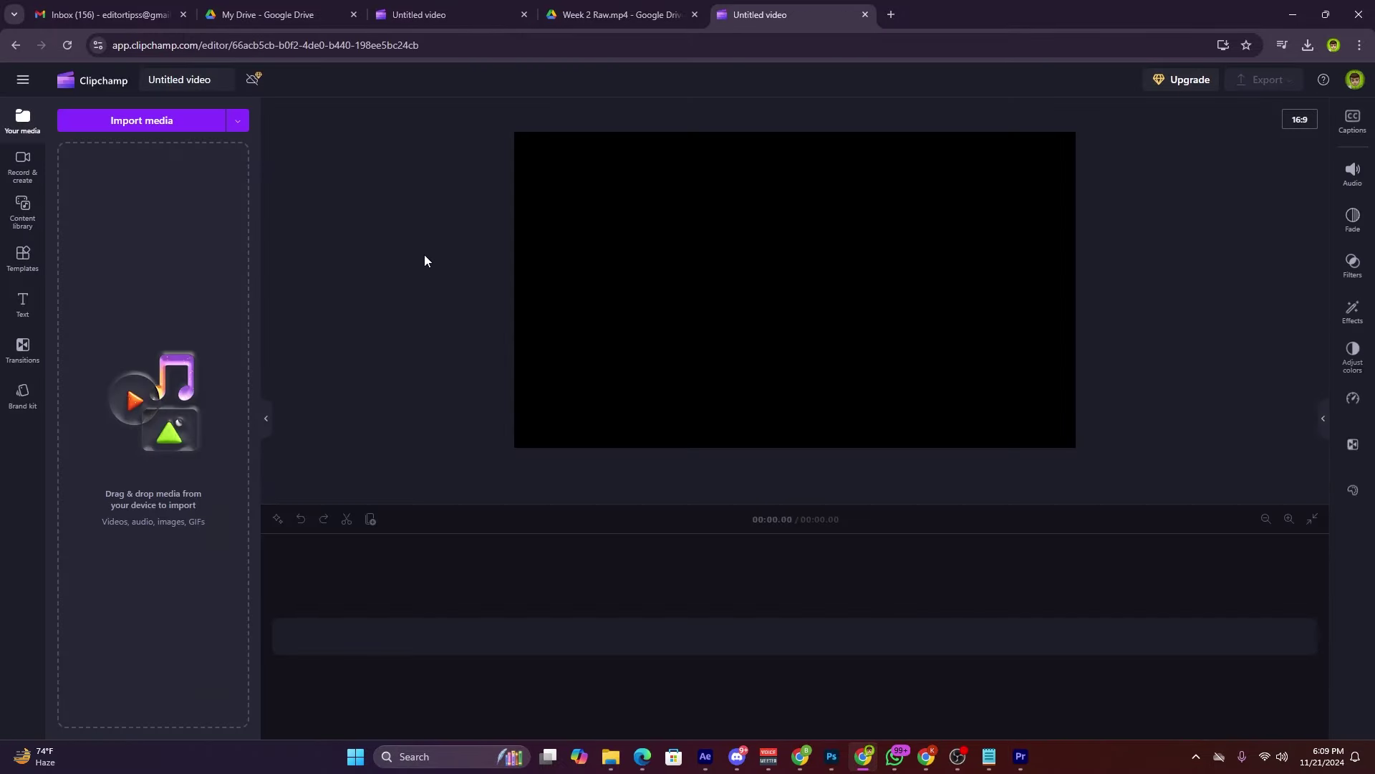
{"action": "left_click", "coordinate": [166, 123]}
{"action": "left_click", "coordinate": [402, 341]}
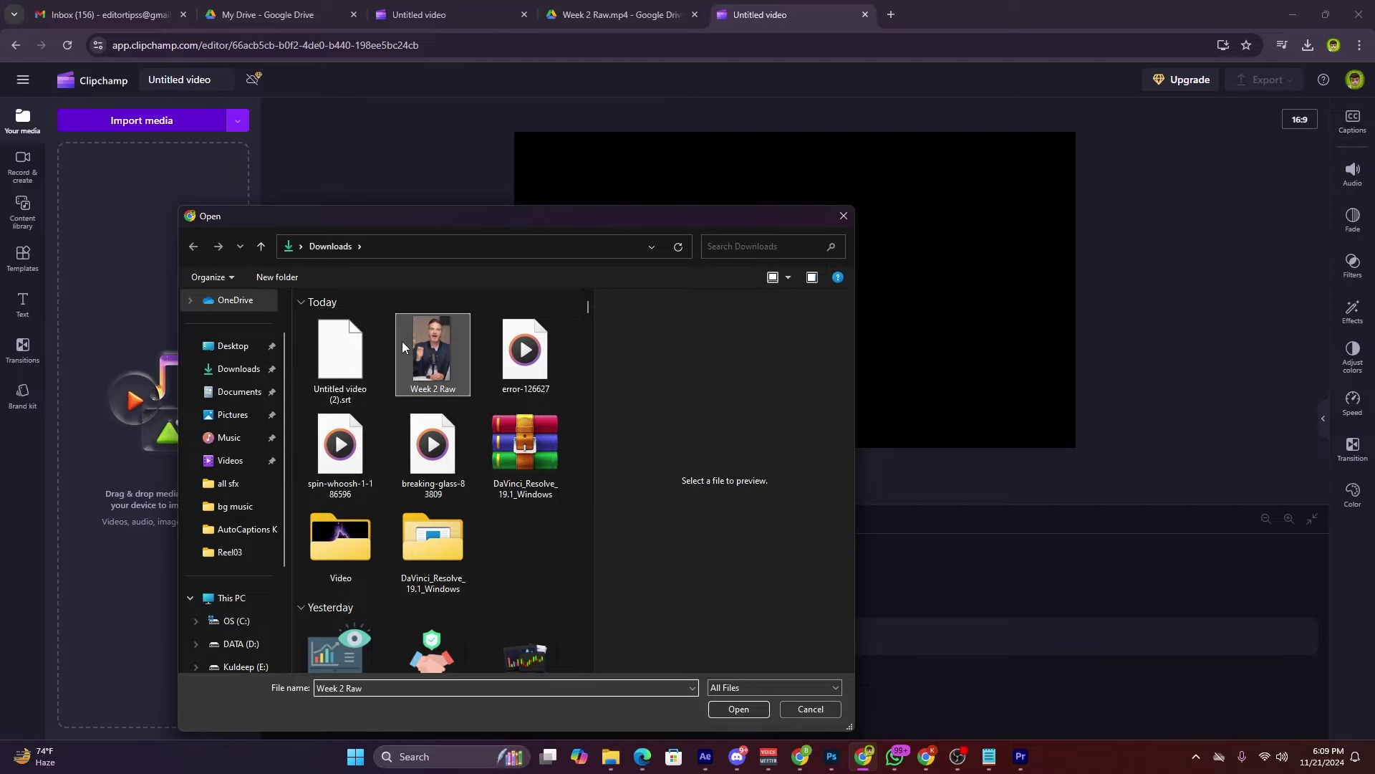
{"action": "left_click", "coordinate": [738, 709]}
{"action": "left_click_drag", "start_coordinate": [130, 195], "coordinate": [429, 630]}
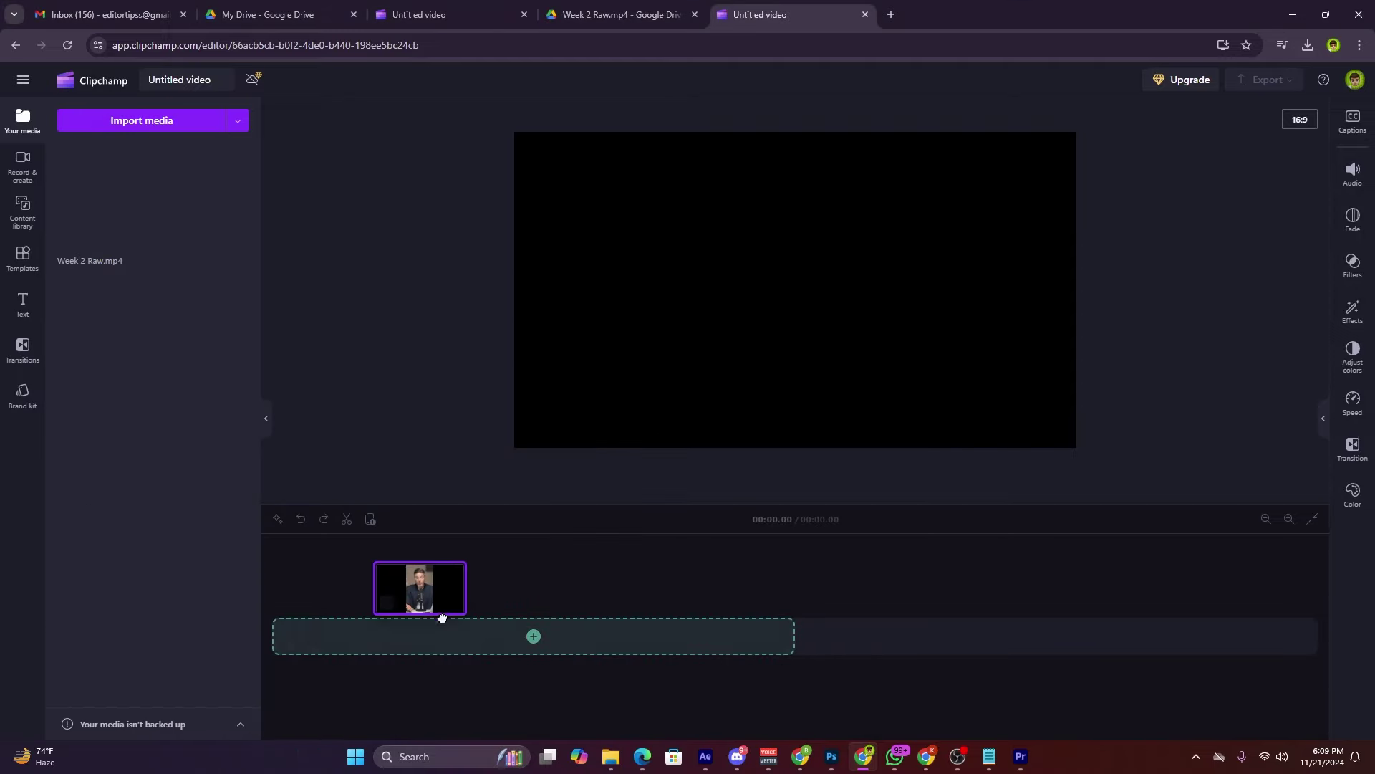
Step: Transcribe the video's speech with AI and download the captions as an SRT file
{"action": "left_click", "coordinate": [1353, 122]}
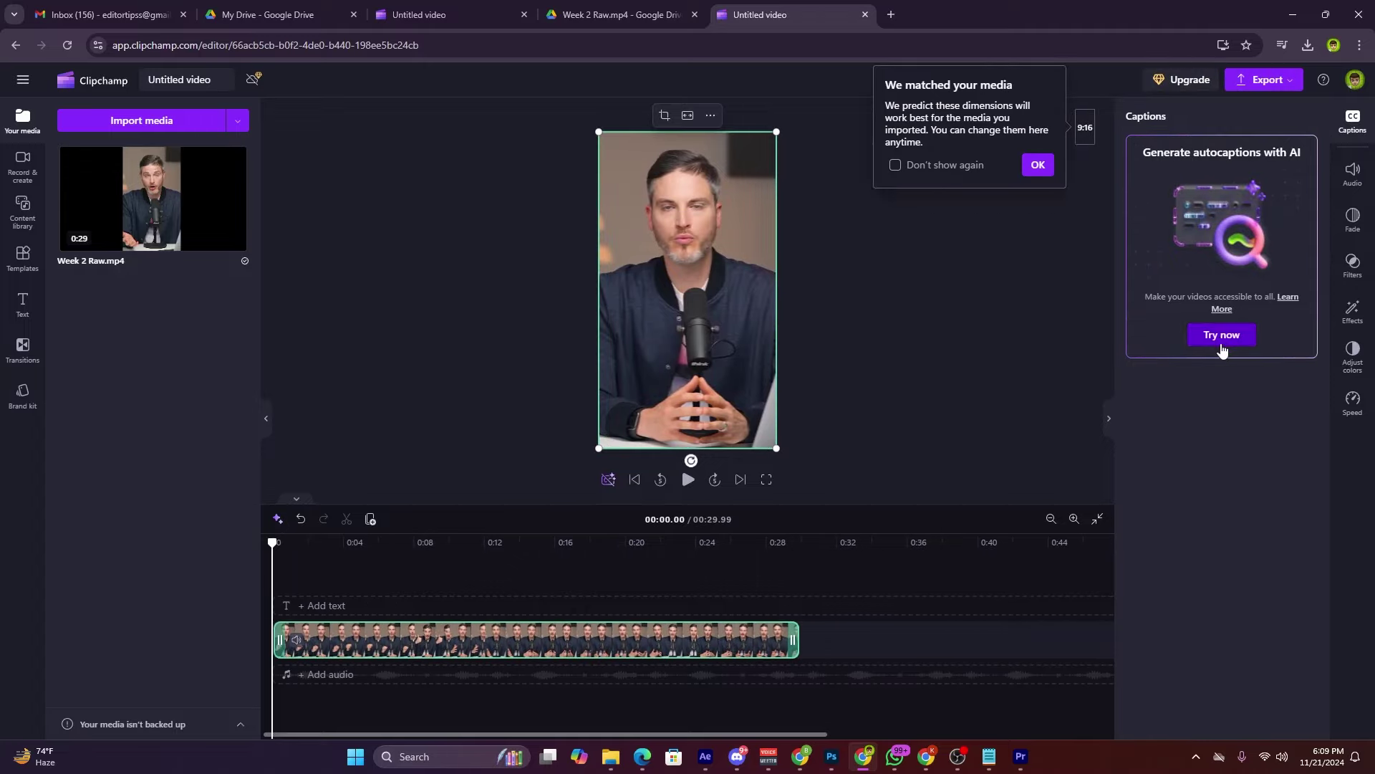
{"action": "left_click", "coordinate": [1222, 336]}
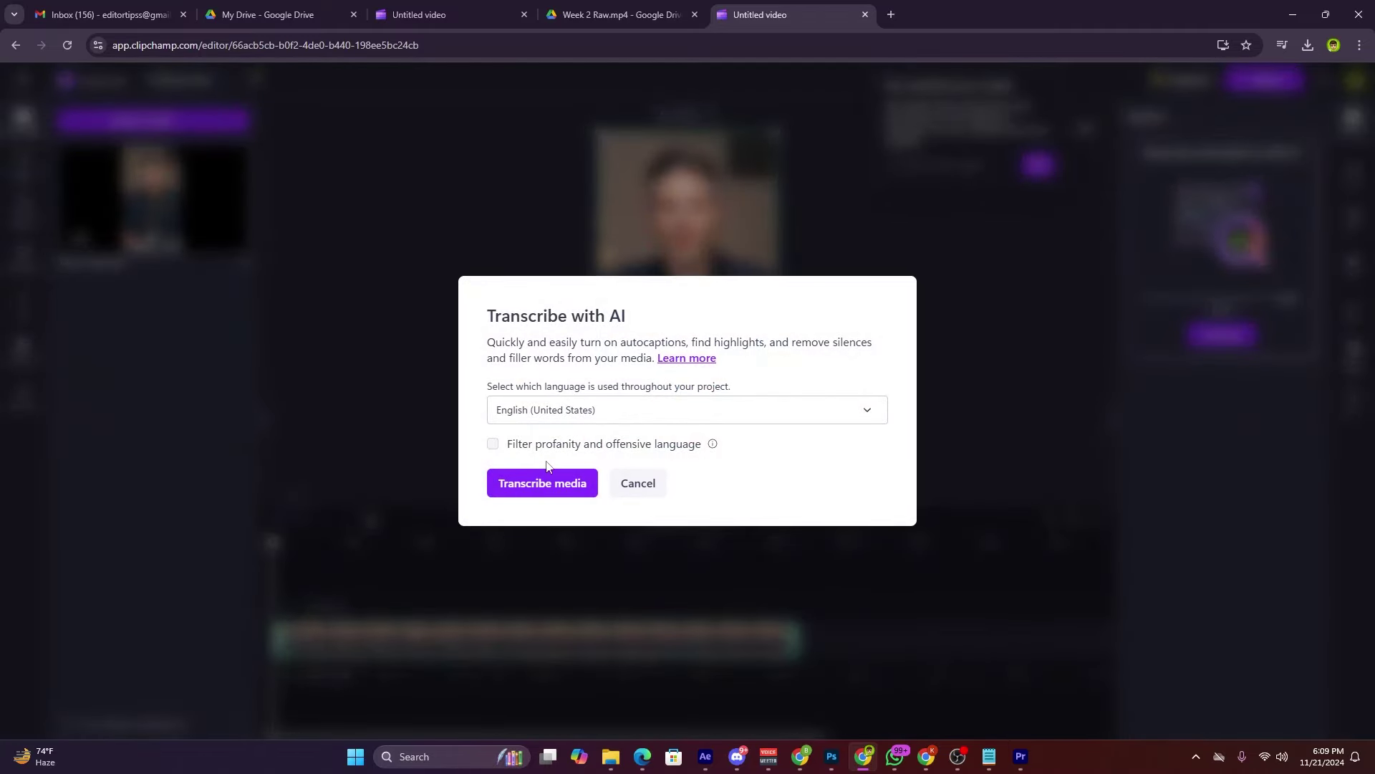
{"action": "left_click", "coordinate": [552, 482]}
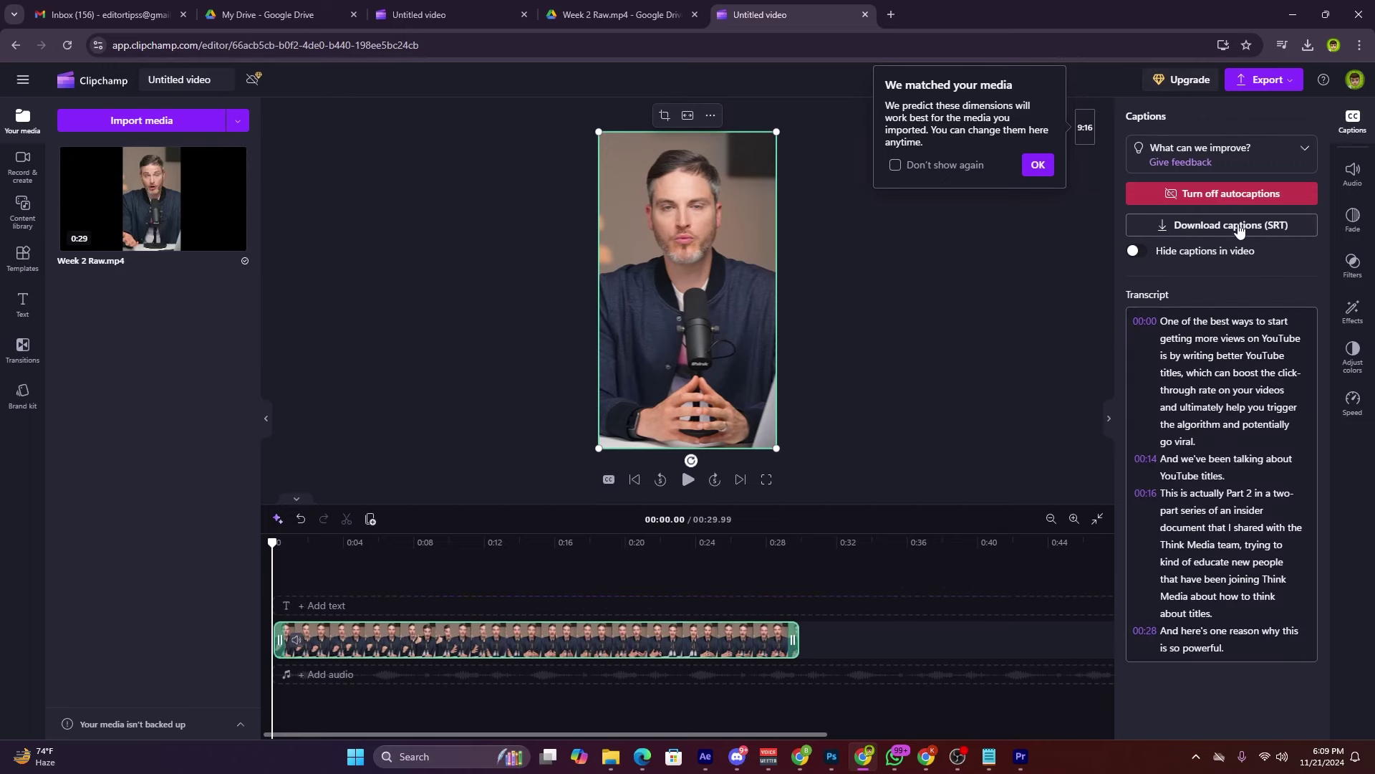
{"action": "left_click", "coordinate": [1233, 228]}
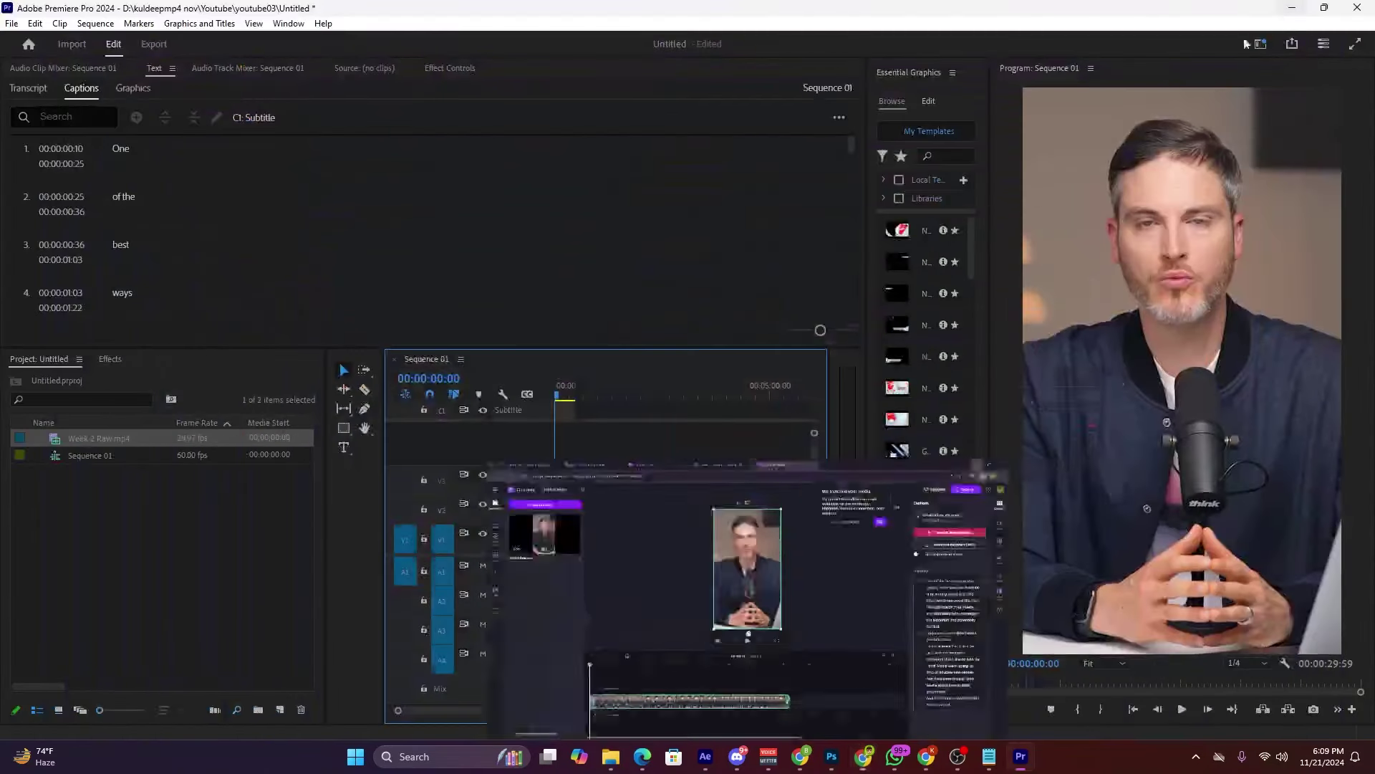
Step: In After Effects, add the Week 2 Raw.mp4 footage to the Comp 1 timeline
{"action": "left_click", "coordinate": [705, 758]}
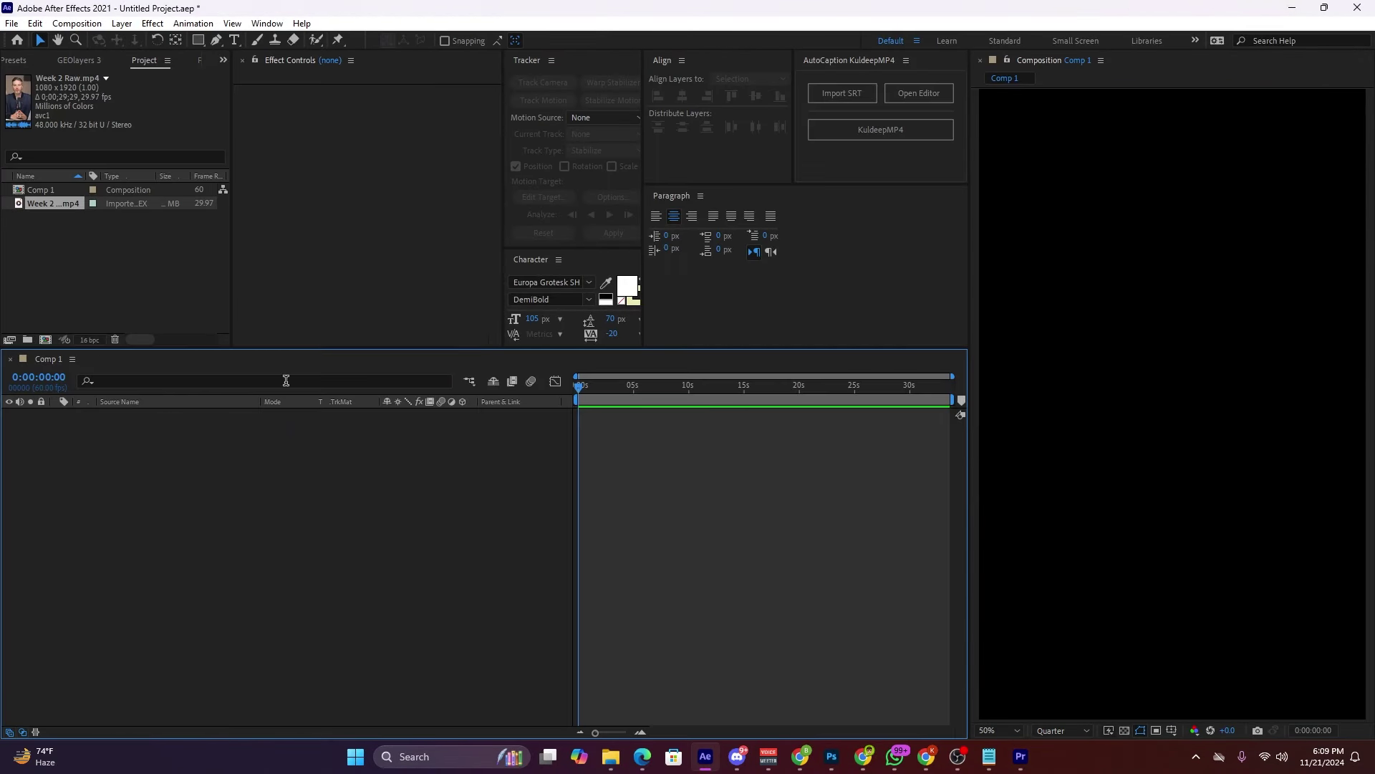
{"action": "left_click", "coordinate": [54, 222]}
{"action": "left_click_drag", "start_coordinate": [249, 566], "coordinate": [251, 565]}
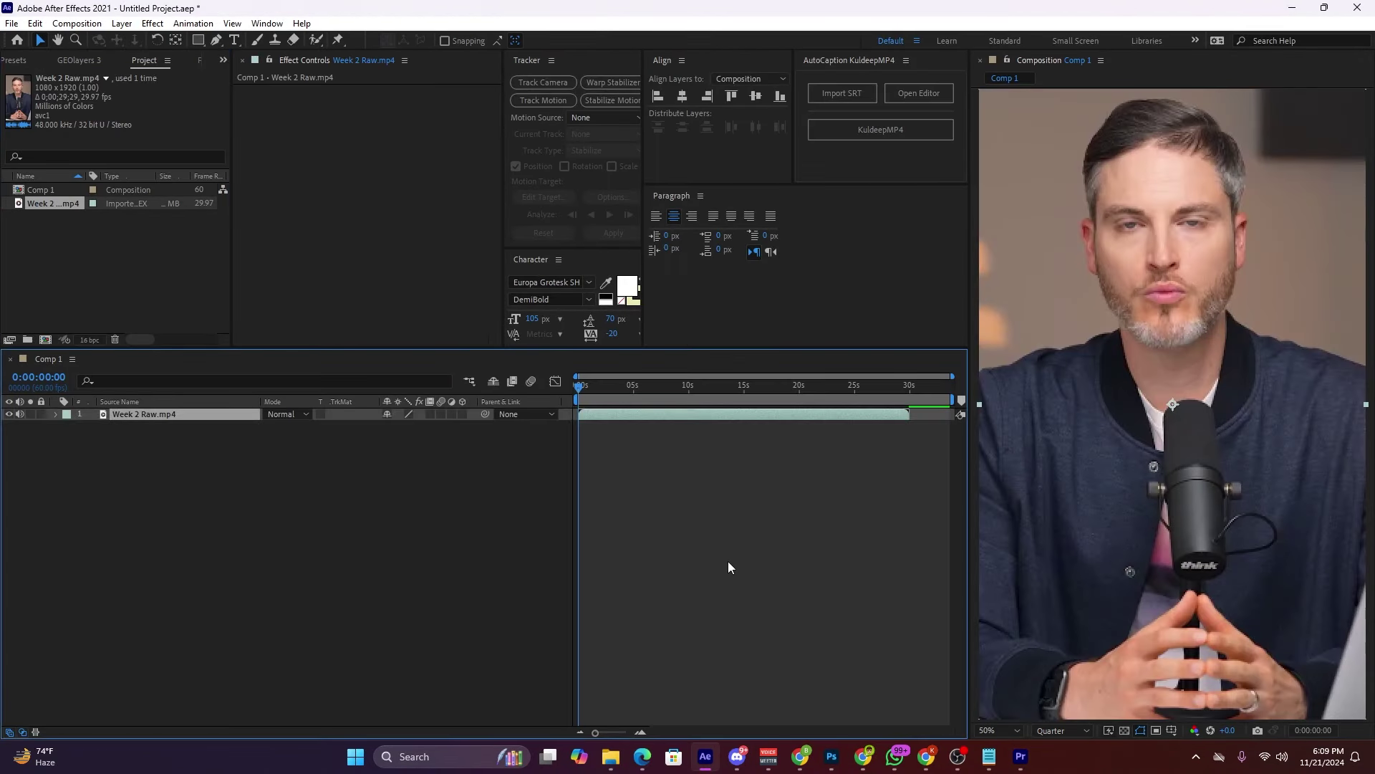
Step: Import new.srt through AutoCaption's Import SRT, creating one-word caption text layers
{"action": "left_click", "coordinate": [853, 88]}
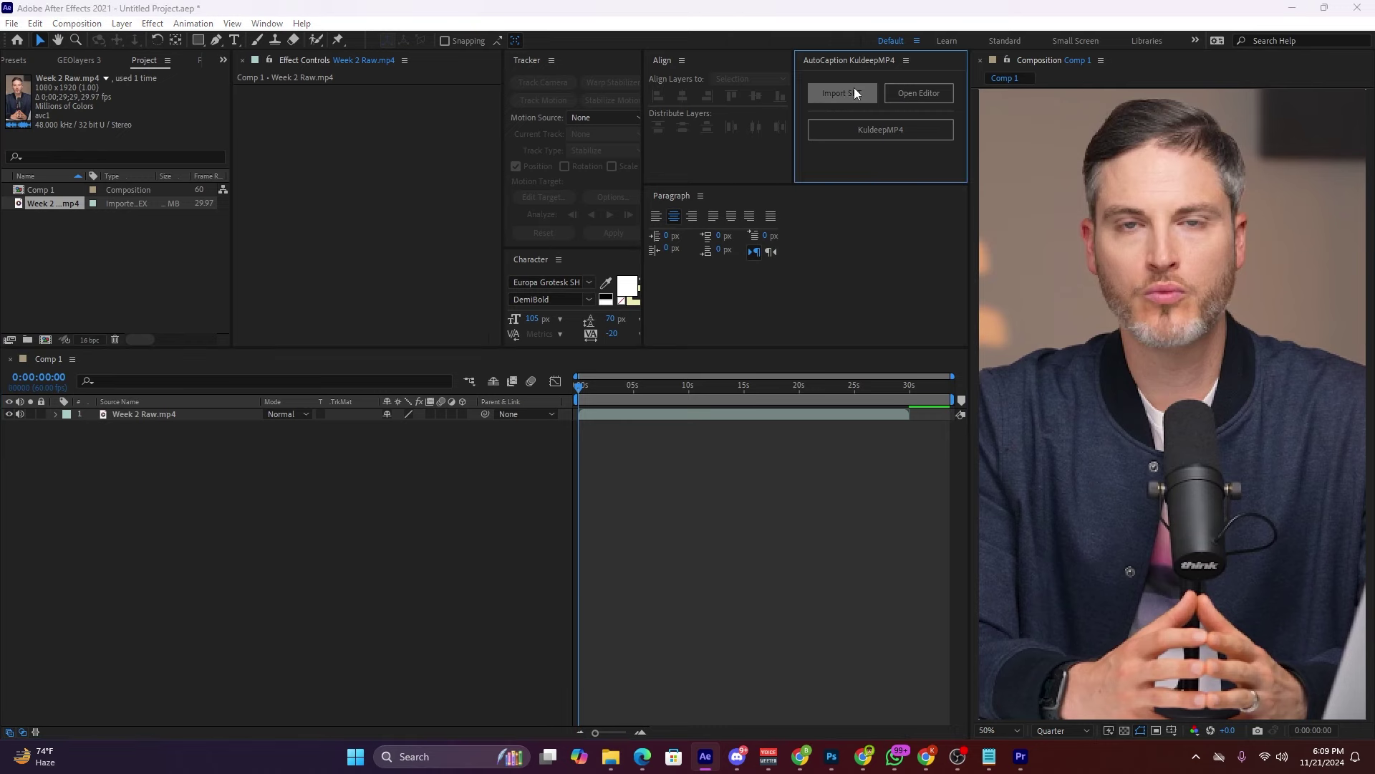
{"action": "scroll", "coordinate": [203, 262], "scroll_direction": "down", "scroll_amount": 1}
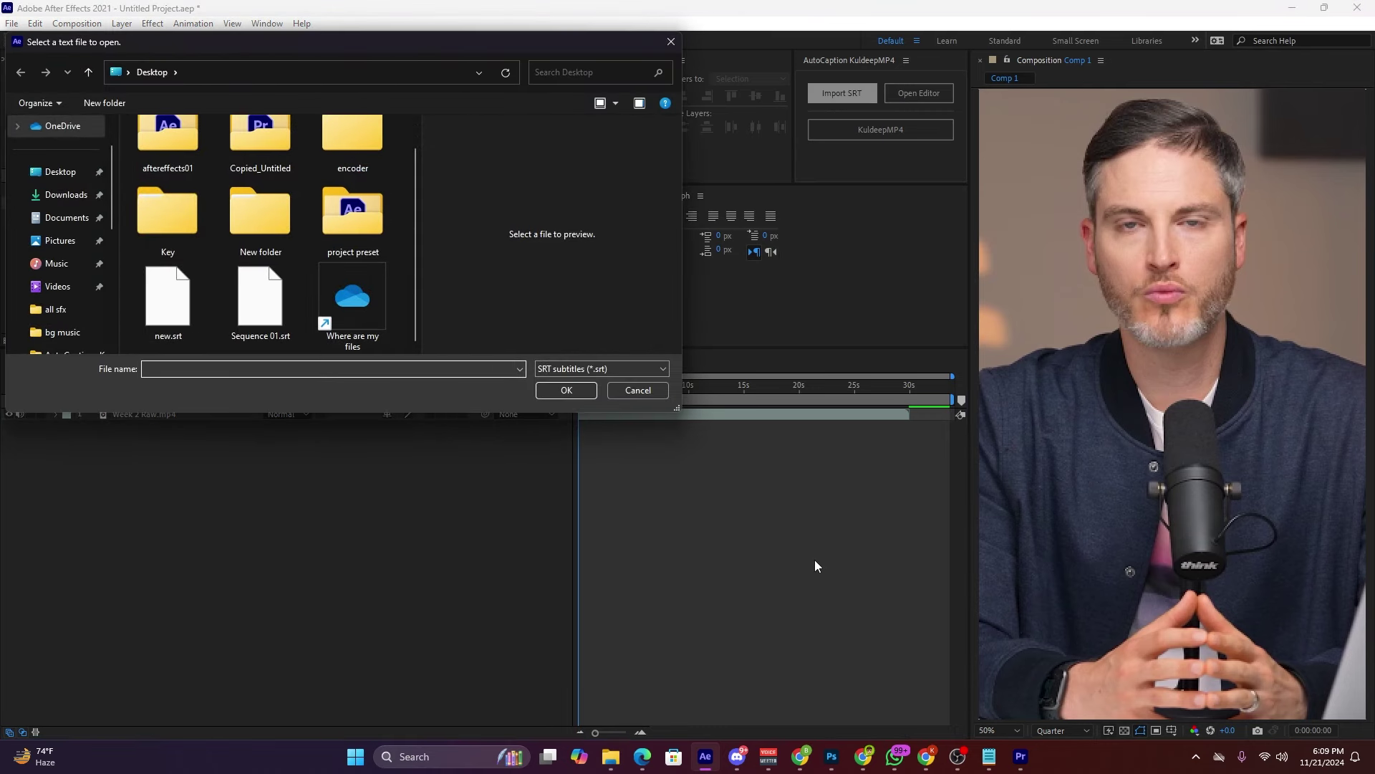
{"action": "left_click", "coordinate": [167, 297]}
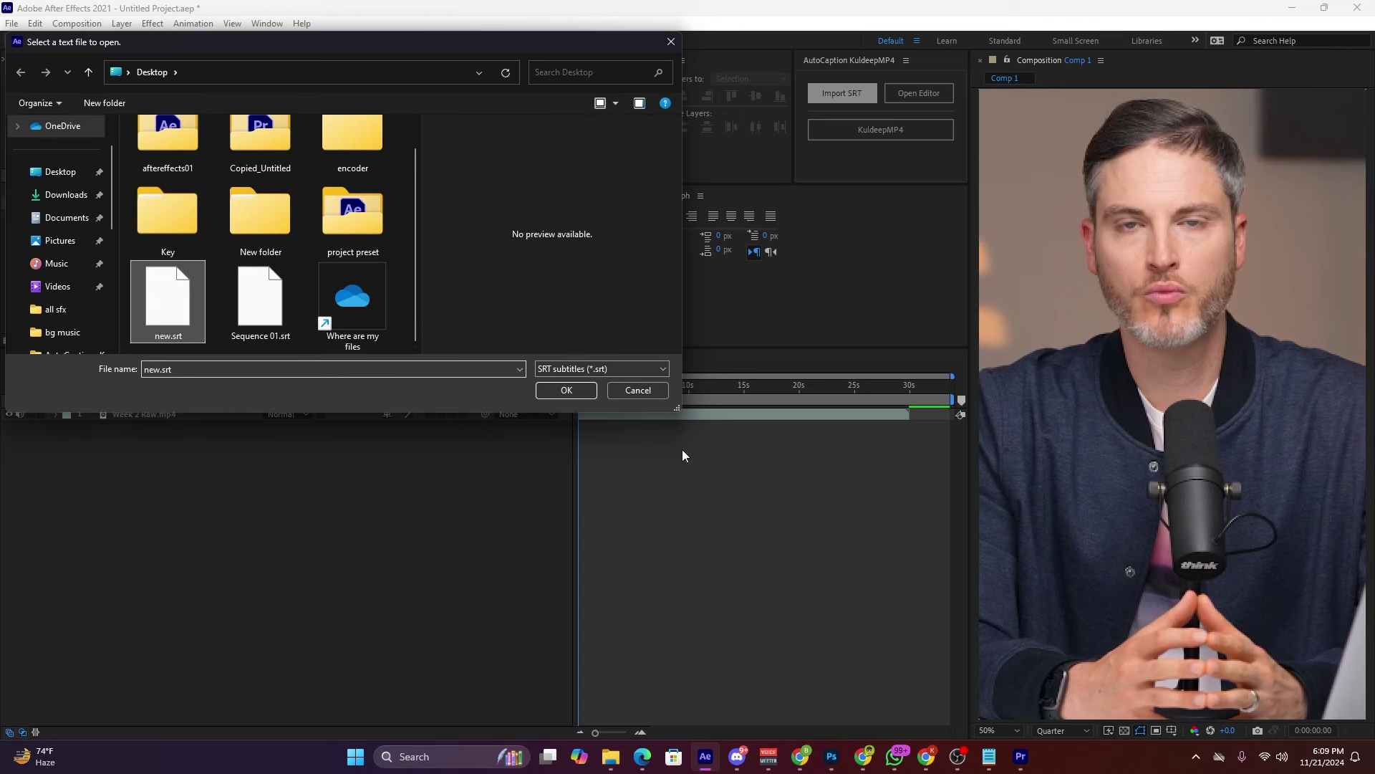
{"action": "left_click", "coordinate": [566, 390]}
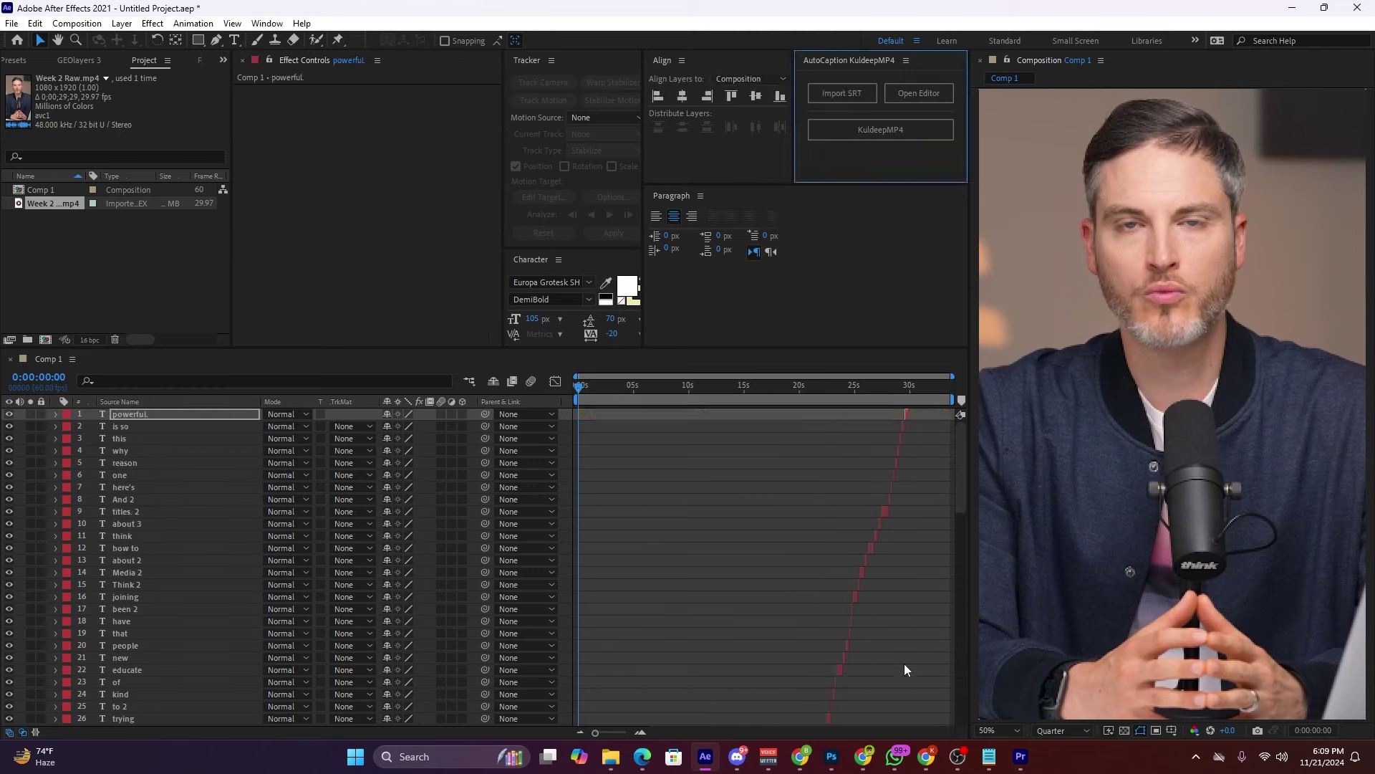
Step: Preview the comp, then delete every imported caption text layer, leaving only Week 2 Raw.mp4
{"action": "scroll", "coordinate": [682, 559], "scroll_direction": "down", "scroll_amount": 15}
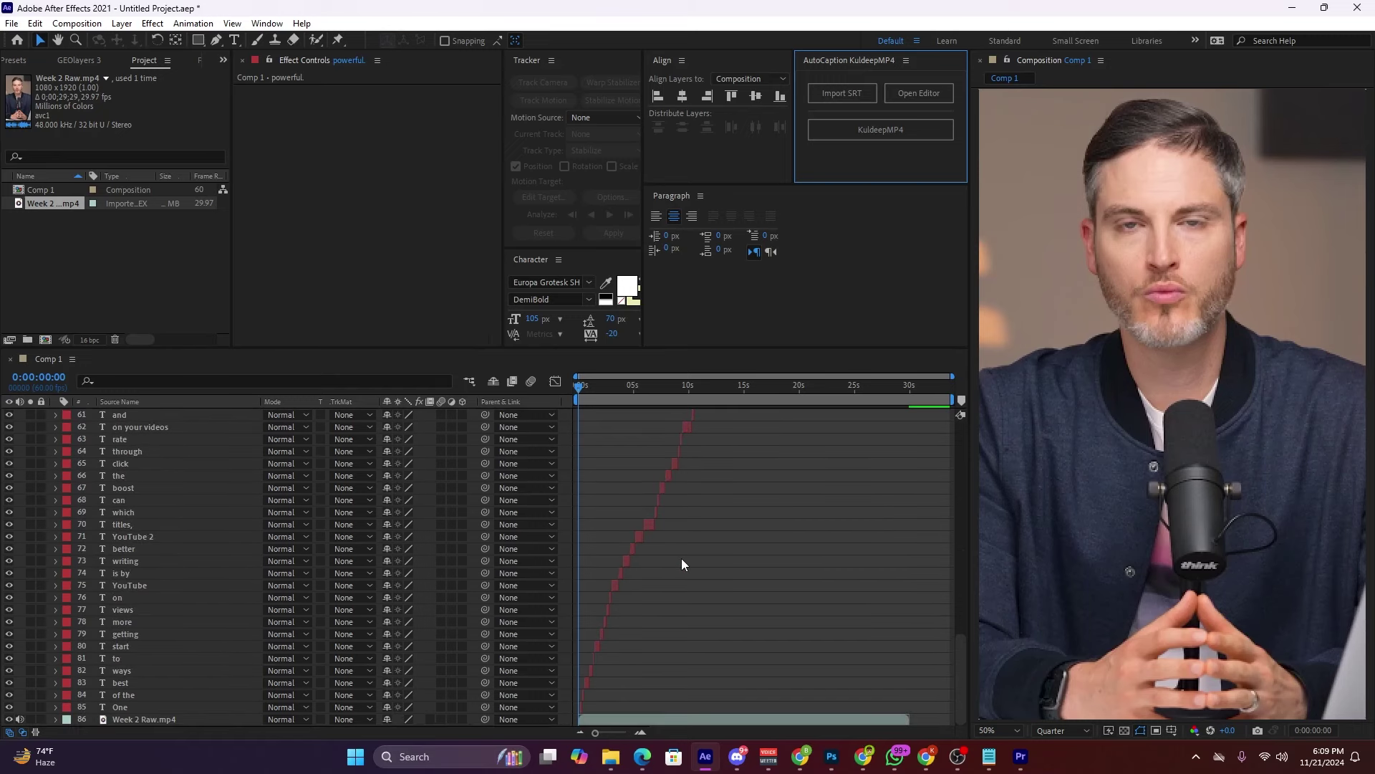
{"action": "key", "text": "space"}
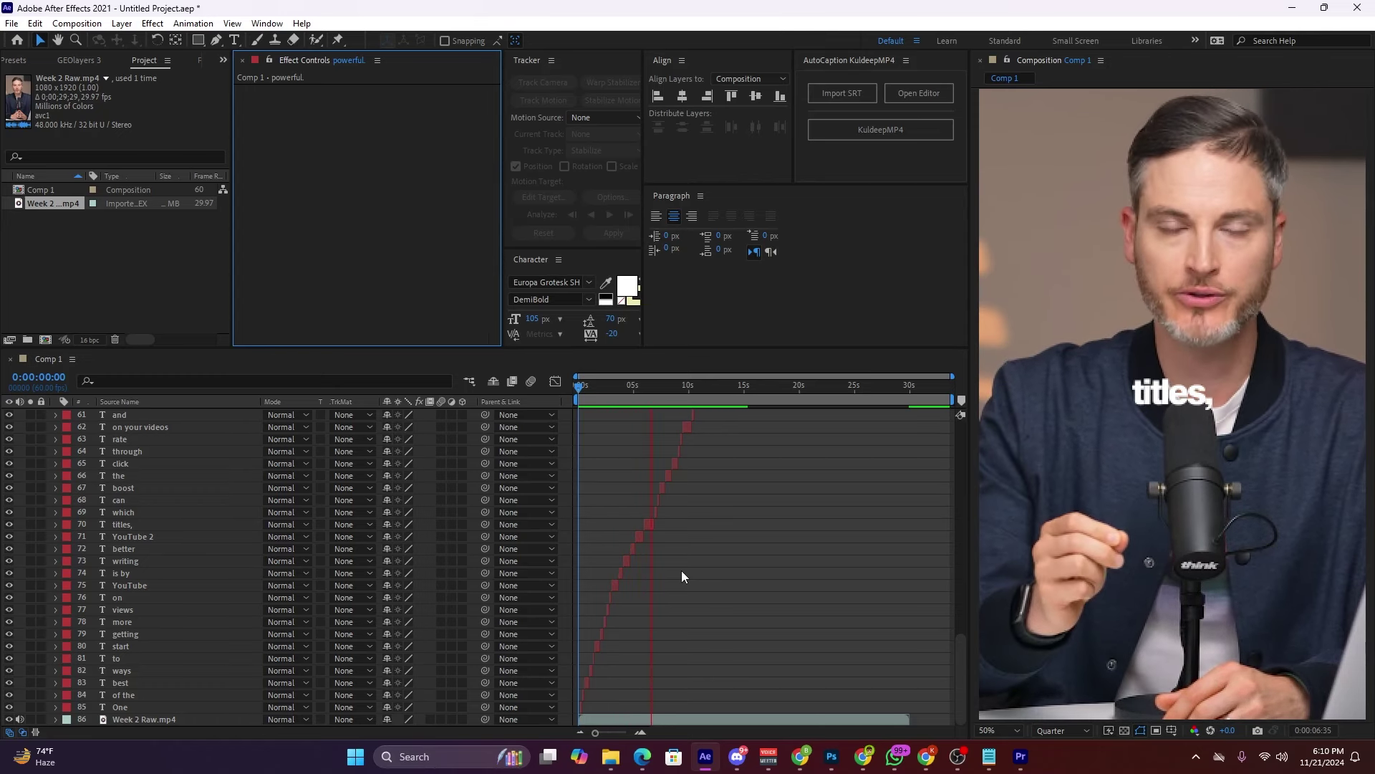
{"action": "left_click", "coordinate": [681, 570]}
{"action": "scroll", "coordinate": [742, 561], "scroll_direction": "up", "scroll_amount": 2}
{"action": "scroll", "coordinate": [743, 562], "scroll_direction": "down", "scroll_amount": 2}
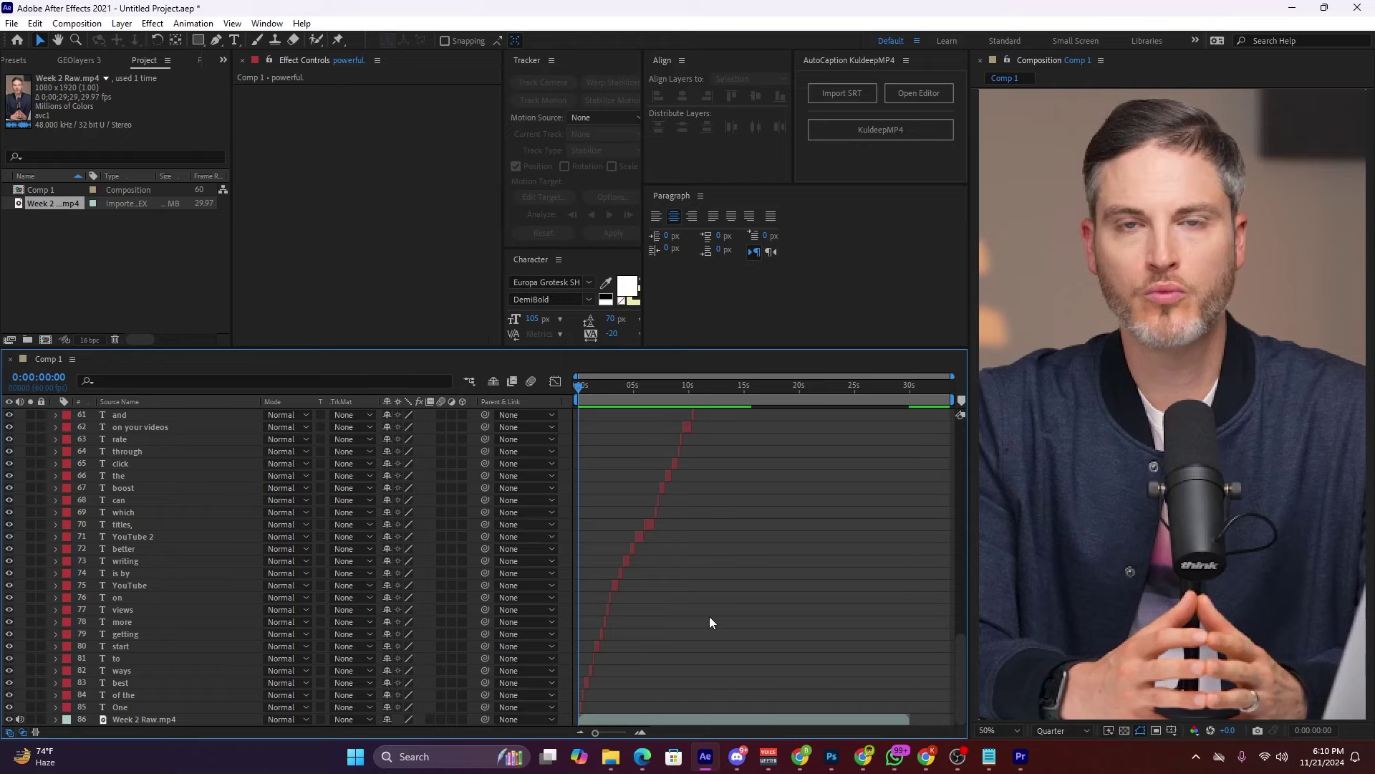
{"action": "key", "text": "Delete"}
{"action": "left_click_drag", "start_coordinate": [667, 385], "coordinate": [664, 421]}
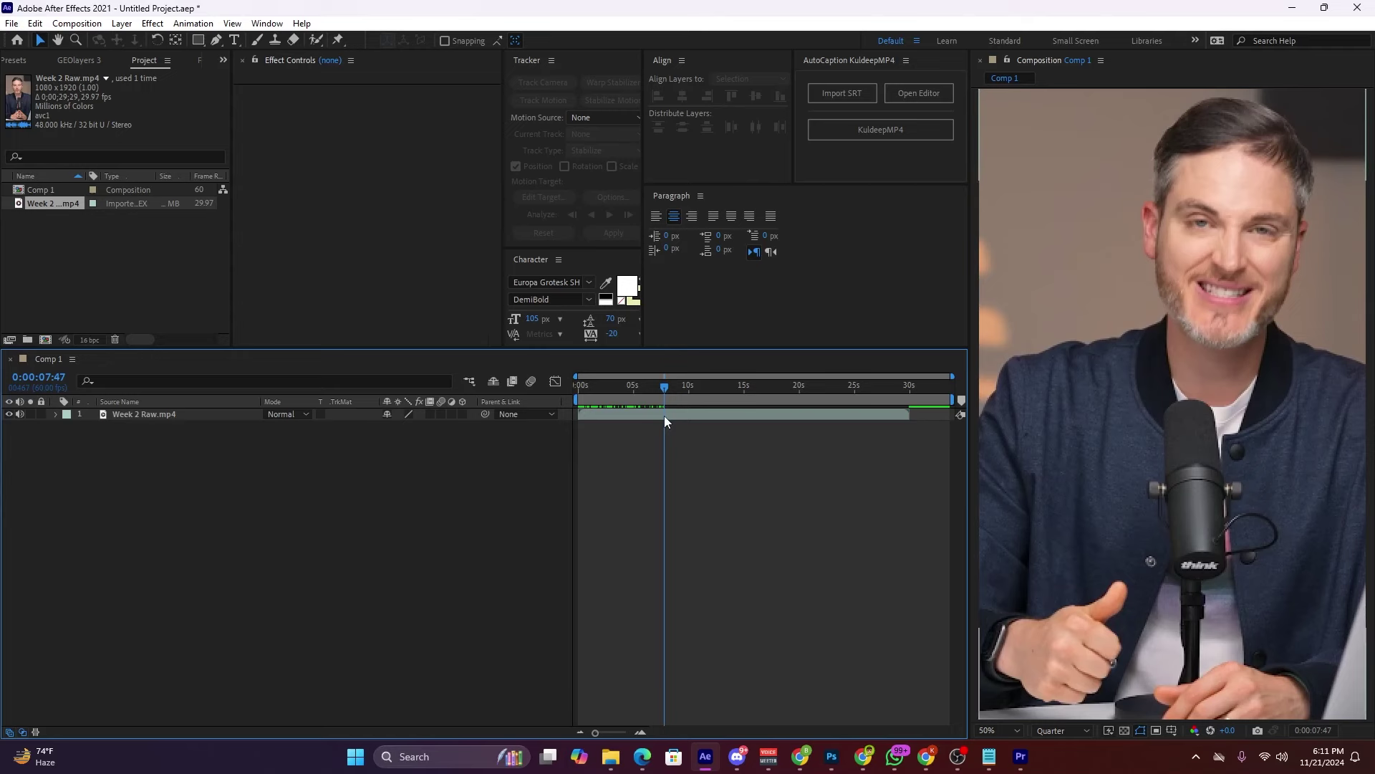
Step: Import Untitled video (3).srt as 14 phrase-length caption layers, preview them, and open the Subtitle Editor
{"action": "left_click", "coordinate": [842, 91]}
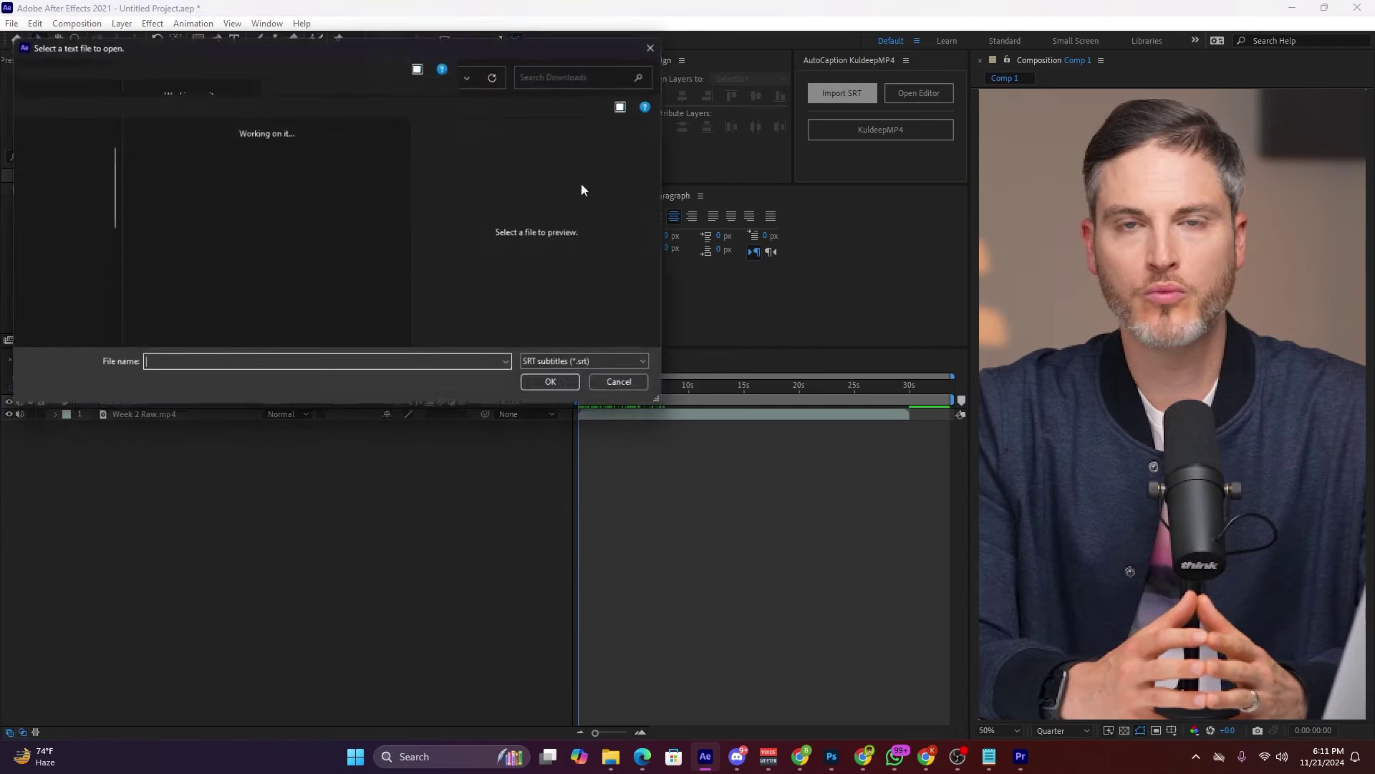
{"action": "left_click", "coordinate": [172, 200]}
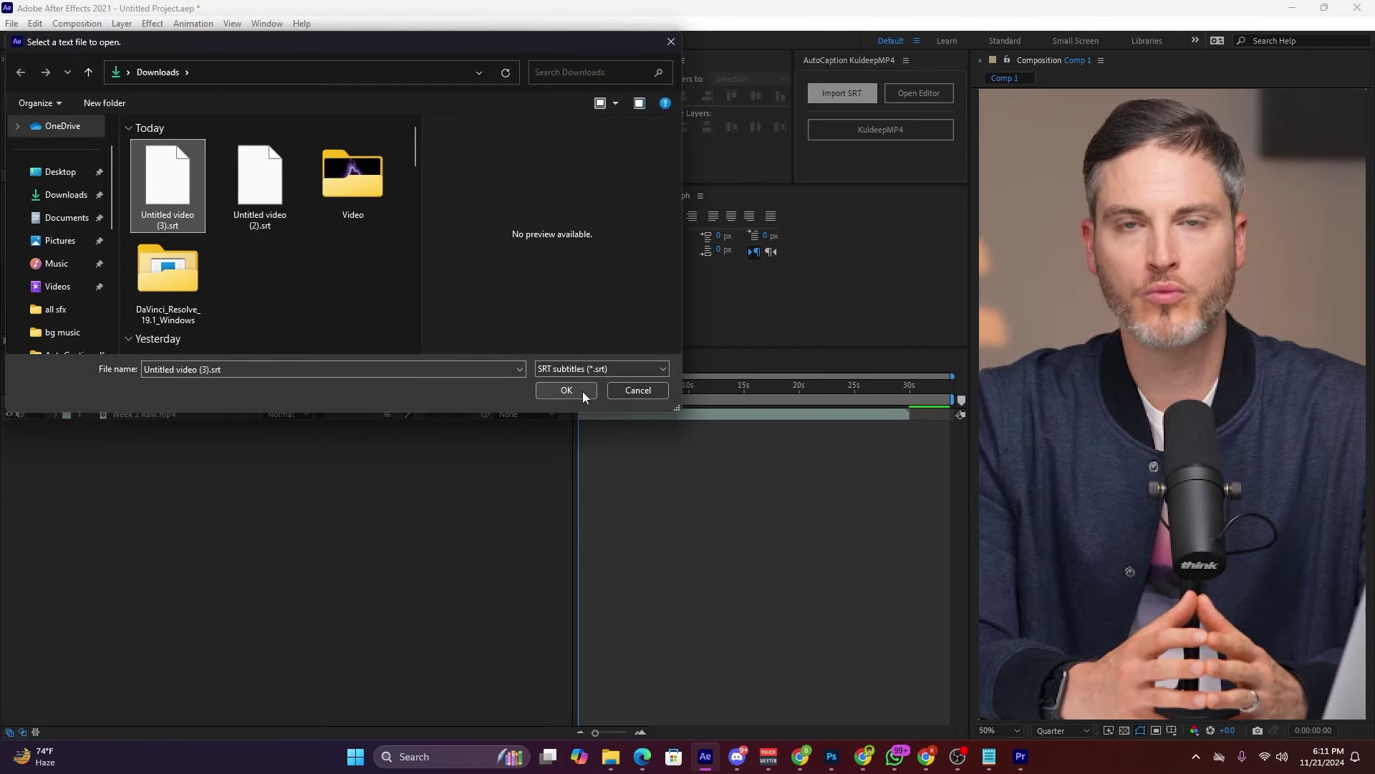
{"action": "left_click", "coordinate": [582, 392]}
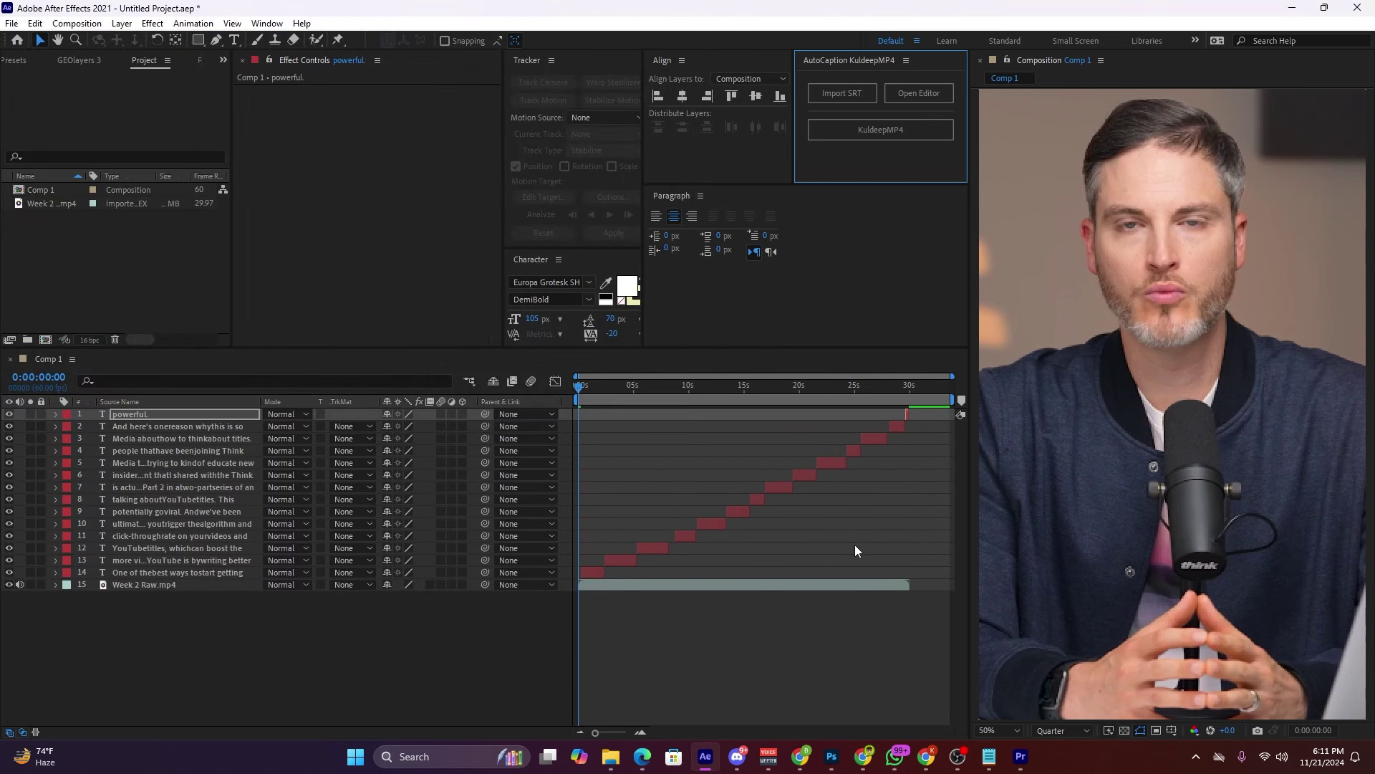
{"action": "mouse_move", "coordinate": [582, 394]}
{"action": "left_mouse_down"}
{"action": "mouse_move", "coordinate": [675, 424]}
{"action": "mouse_move", "coordinate": [863, 450]}
{"action": "mouse_move", "coordinate": [619, 477]}
{"action": "left_mouse_up"}
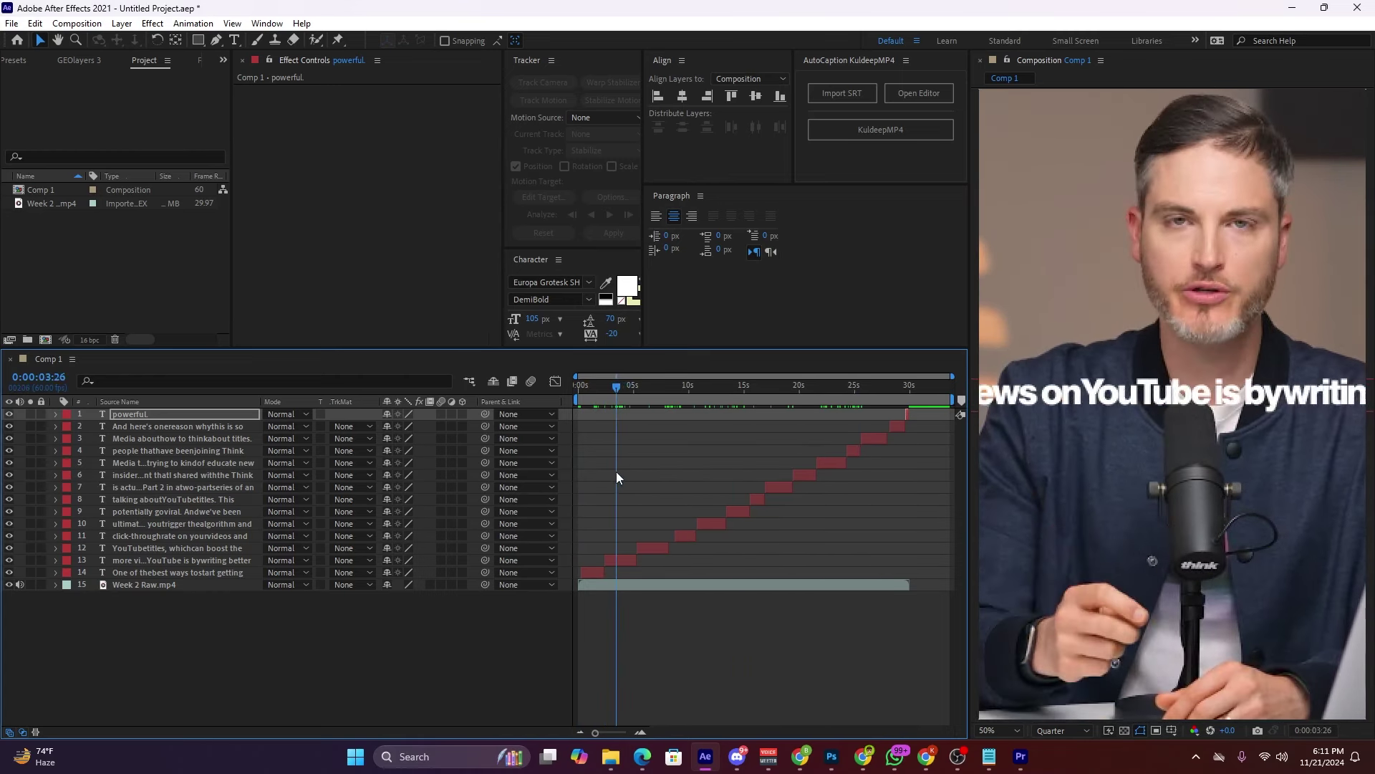
{"action": "left_click", "coordinate": [921, 101]}
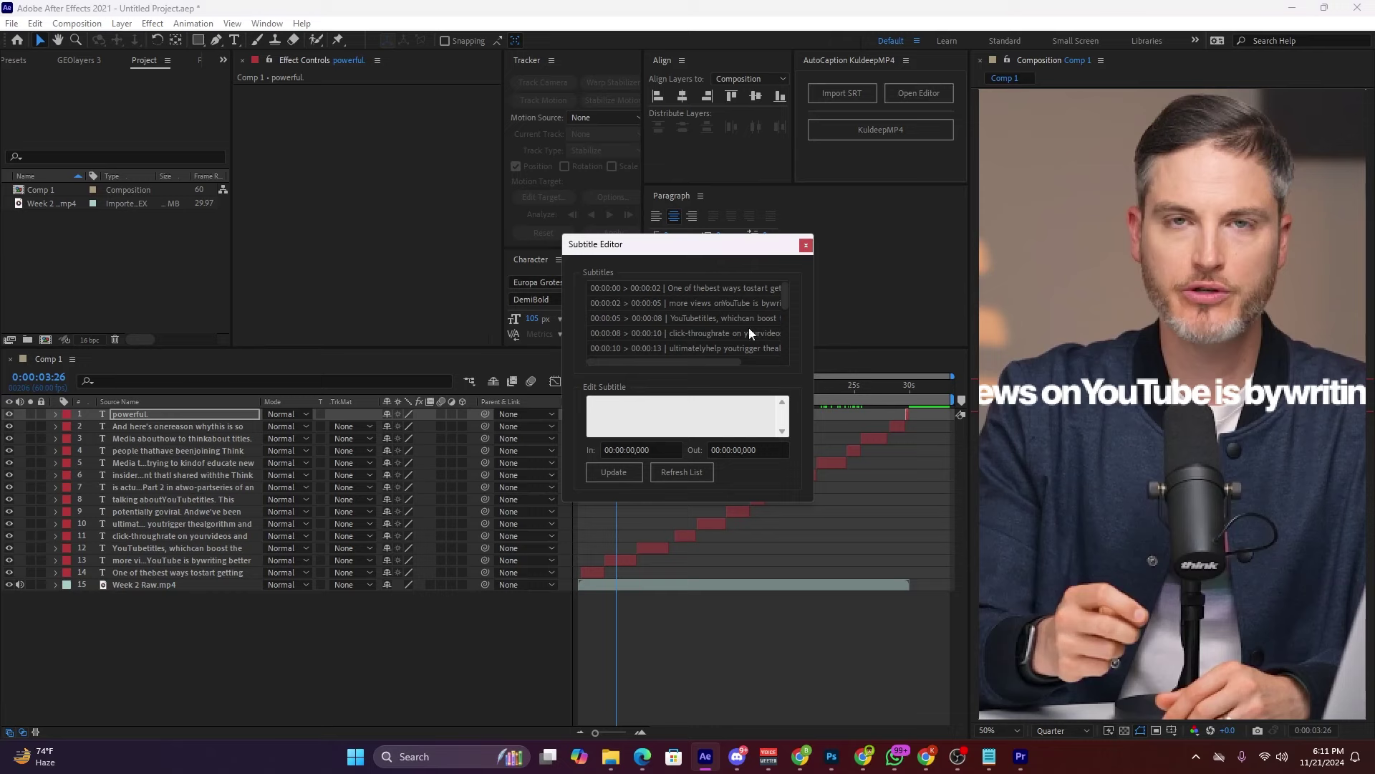
Step: Inspect the second caption's text and timing, close the Subtitle Editor unchanged, then deselect the caption layer
{"action": "left_click", "coordinate": [709, 304]}
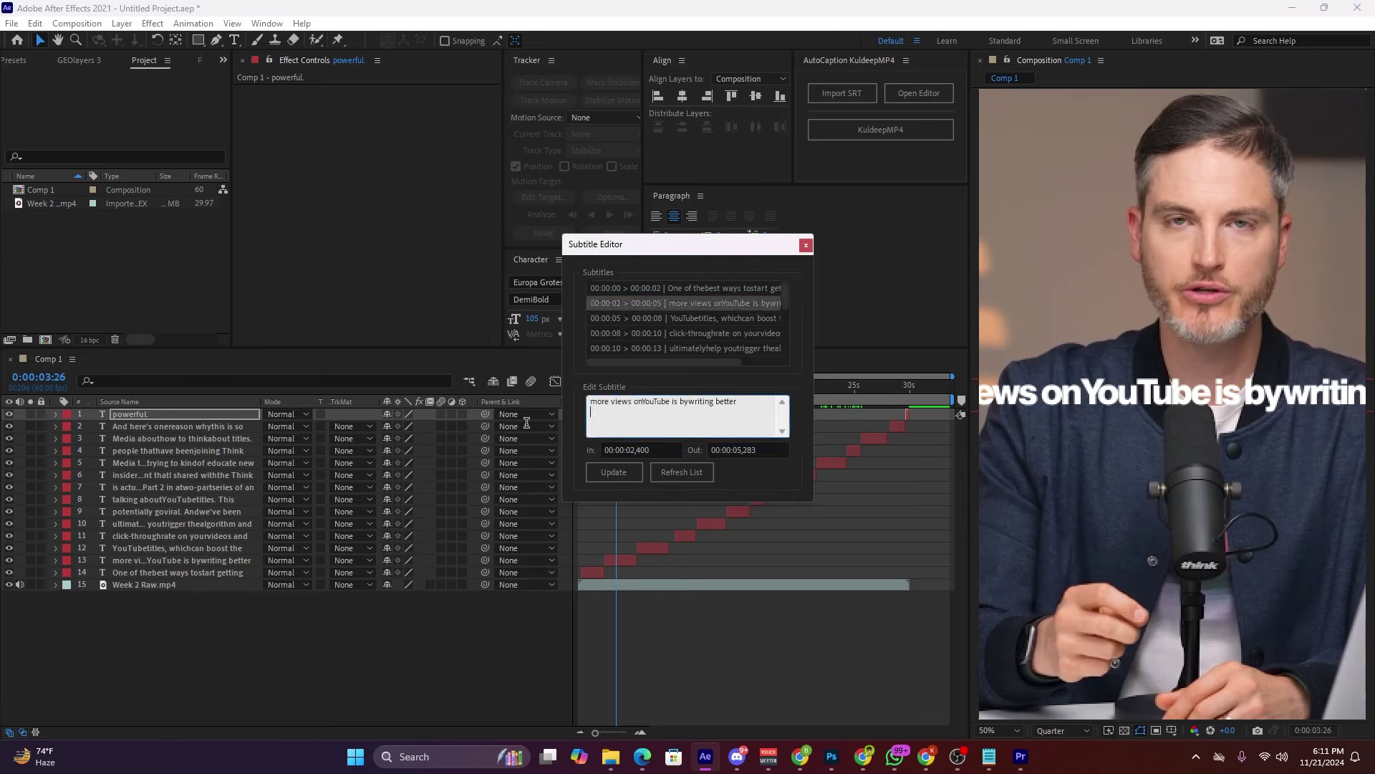
{"action": "left_click", "coordinate": [806, 244]}
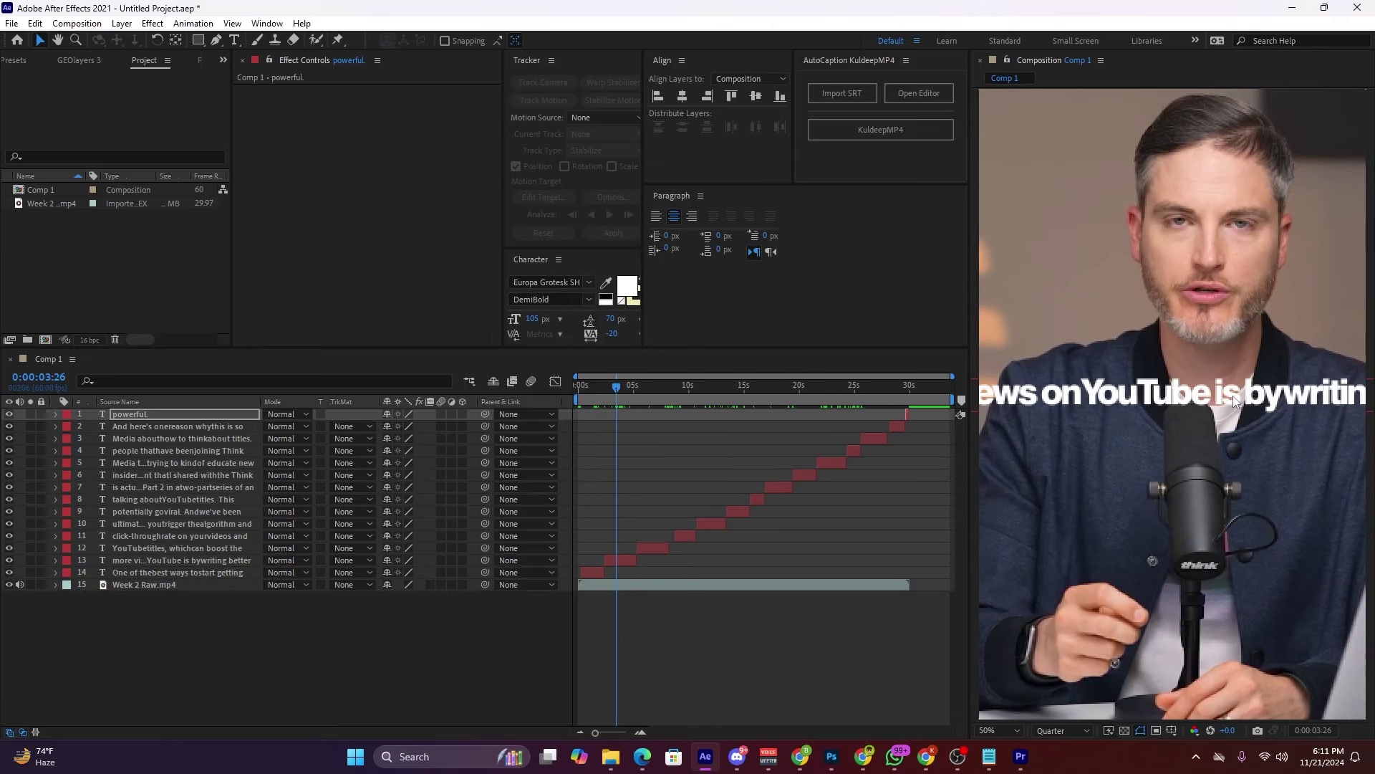
{"action": "left_click", "coordinate": [1235, 397]}
{"action": "key", "text": "ctrl+t"}
{"action": "left_click", "coordinate": [856, 530]}
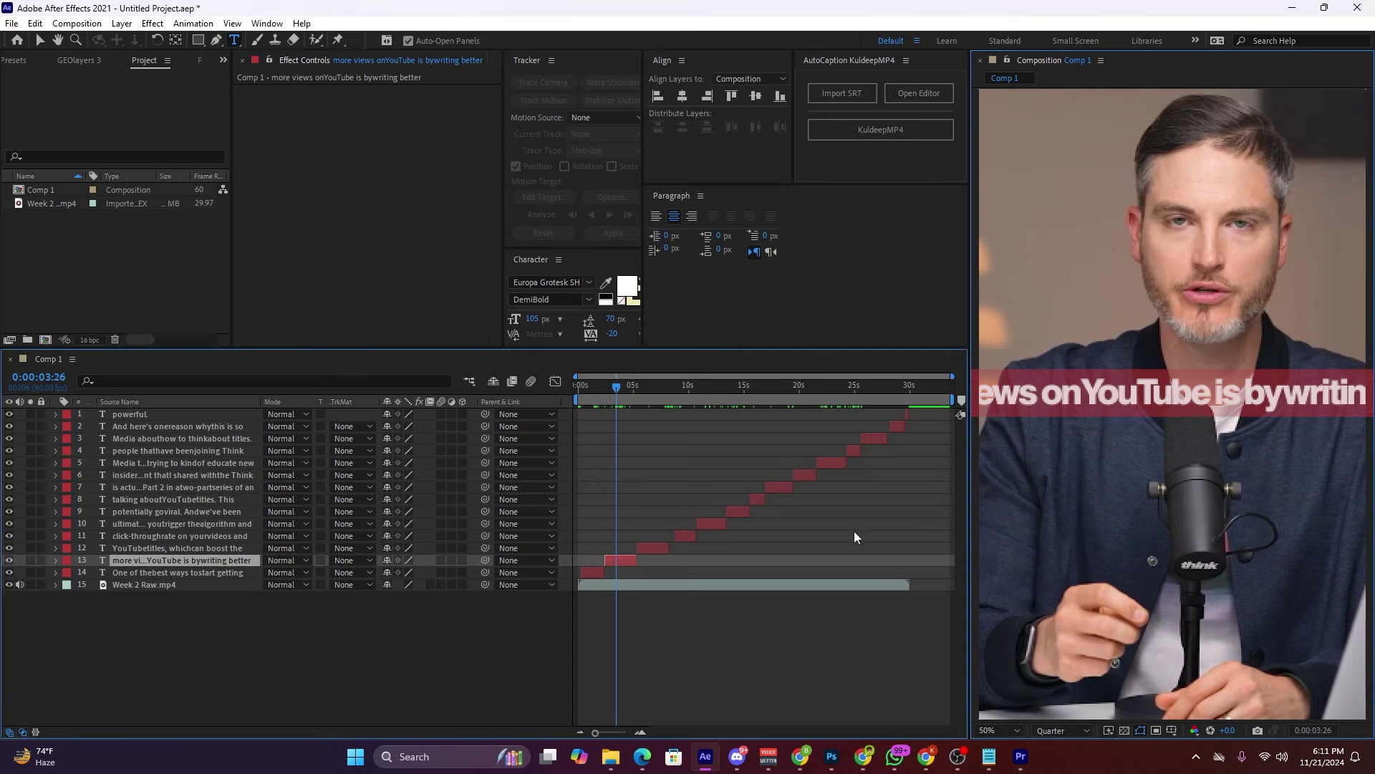